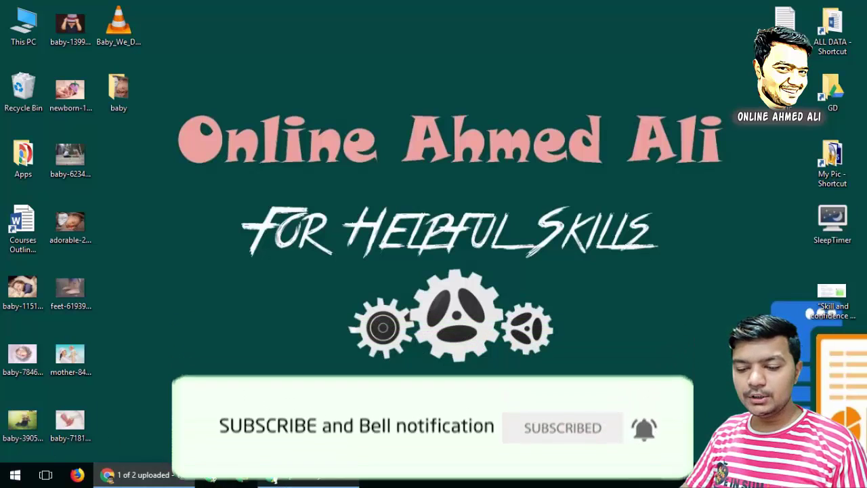
- Launch Adobe Photoshop and bring the desktop back into view
left_click(14, 474)
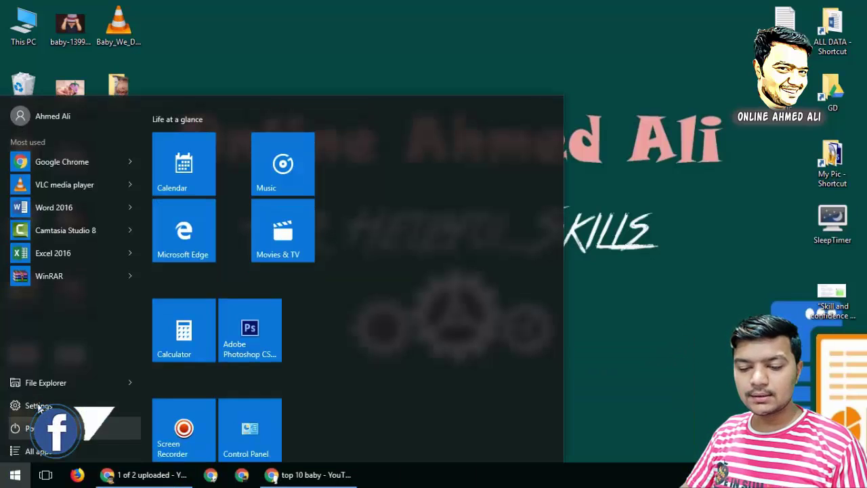
left_click(265, 337)
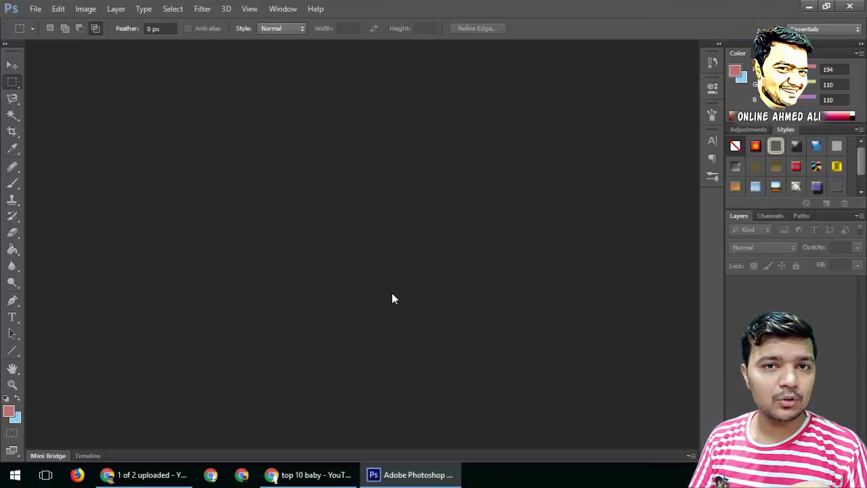
left_click(401, 474)
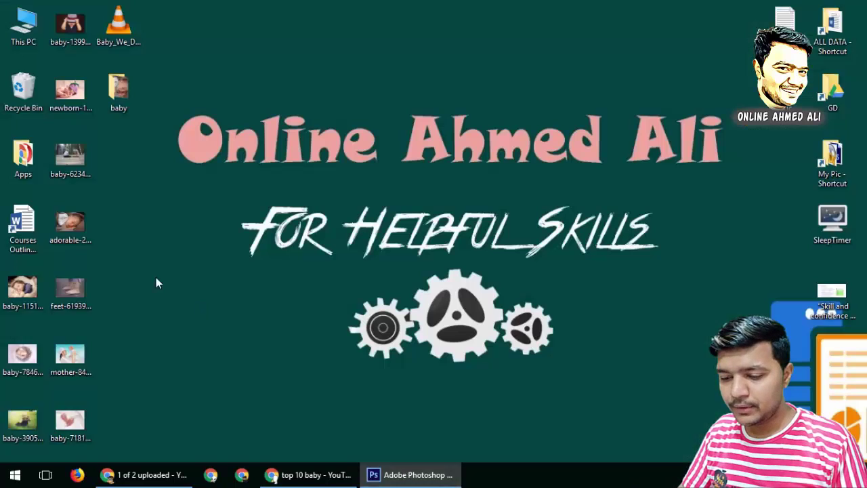
- Select the ten baby photos on the desktop and open them together in Photoshop
left_click(91, 42)
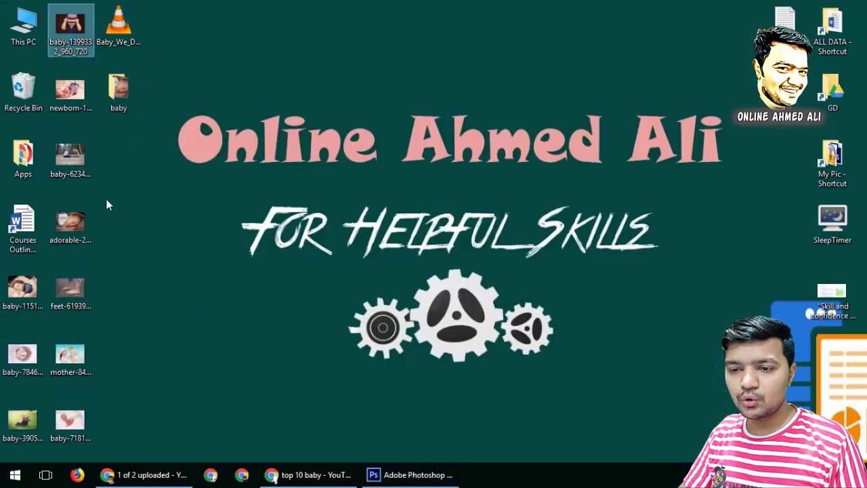
left_click_drag(121, 428, 129, 81)
left_click(23, 288, "ctrl")
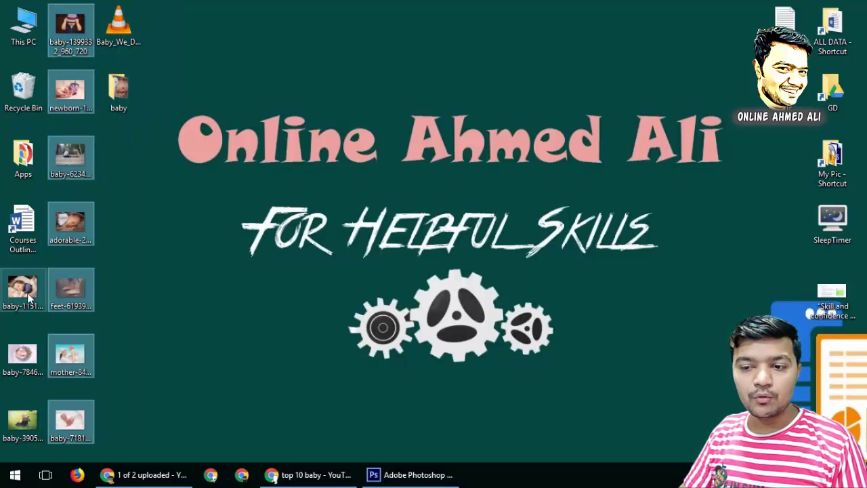
left_click(23, 354, "ctrl")
mouse_move(18, 426)
left_mouse_down()
mouse_move(81, 434)
mouse_move(416, 413)
mouse_move(413, 474)
mouse_move(366, 313)
left_mouse_up()
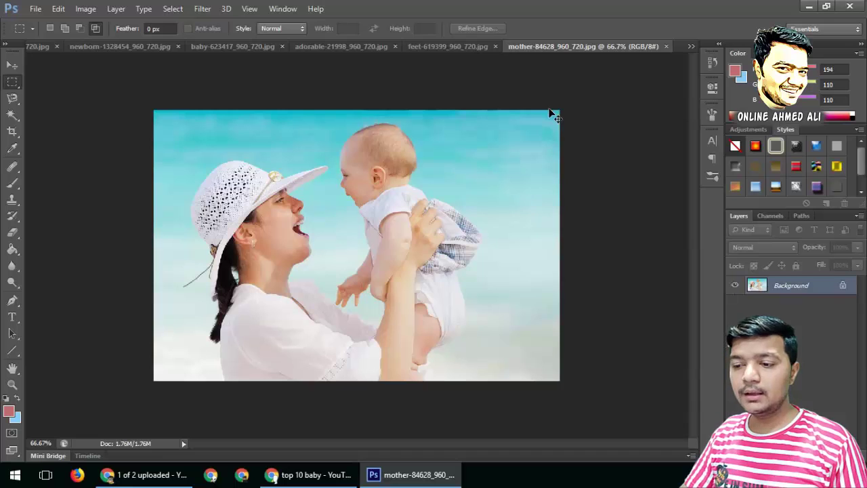
- Create a new 1280 × 720 pixel document at 300 pixels/centimeter in 8 bit RGB Color with a white background
key("ctrl+n")
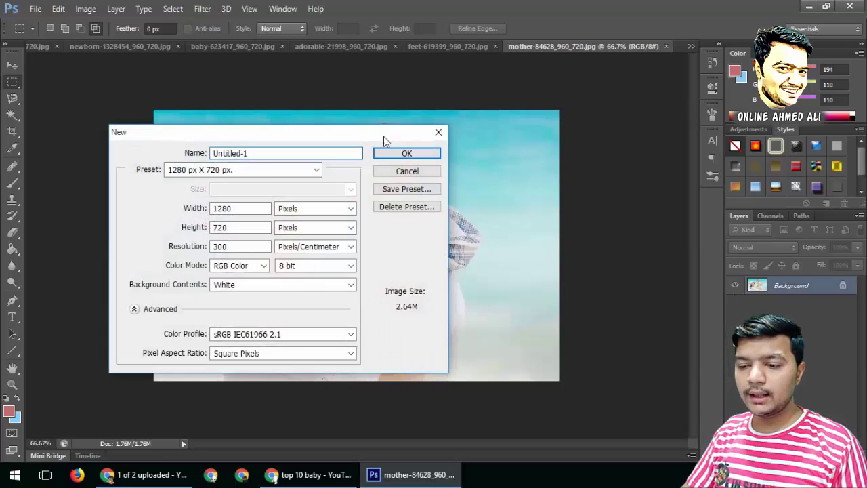
left_click(239, 208)
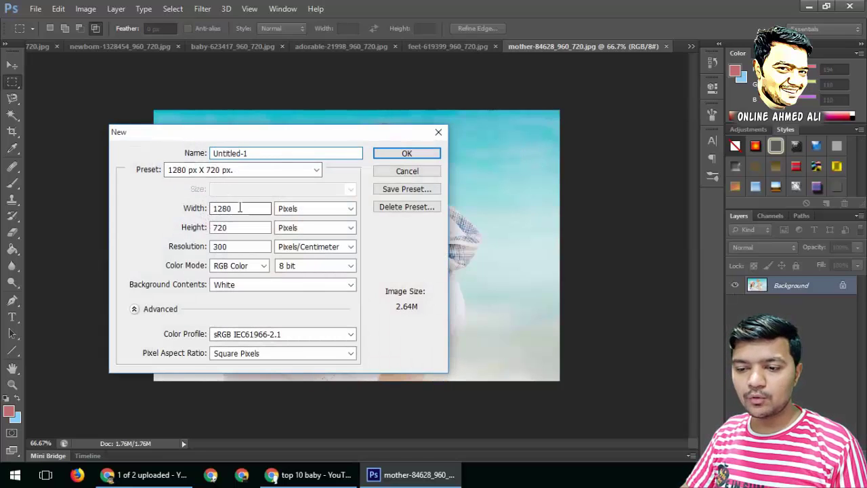
key("Tab")
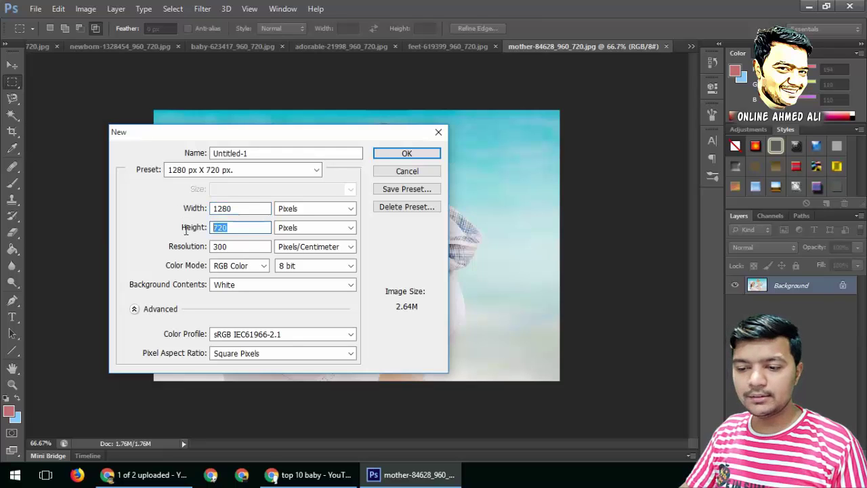
key("Tab")
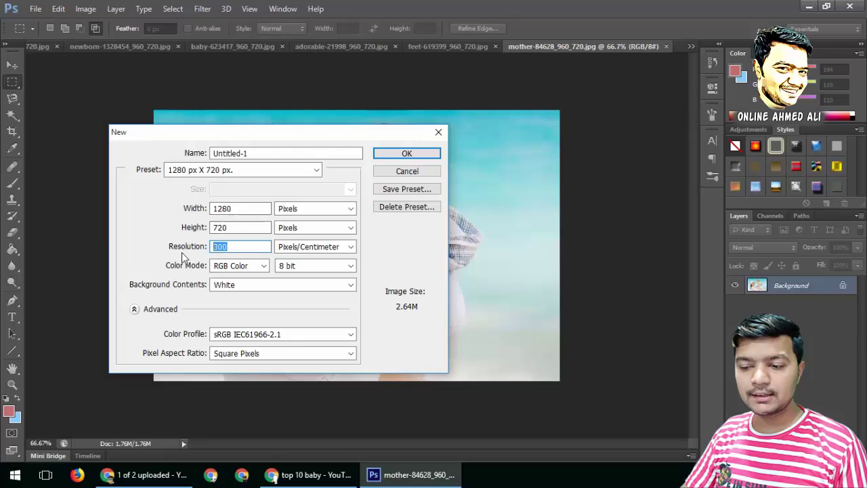
left_click(324, 268)
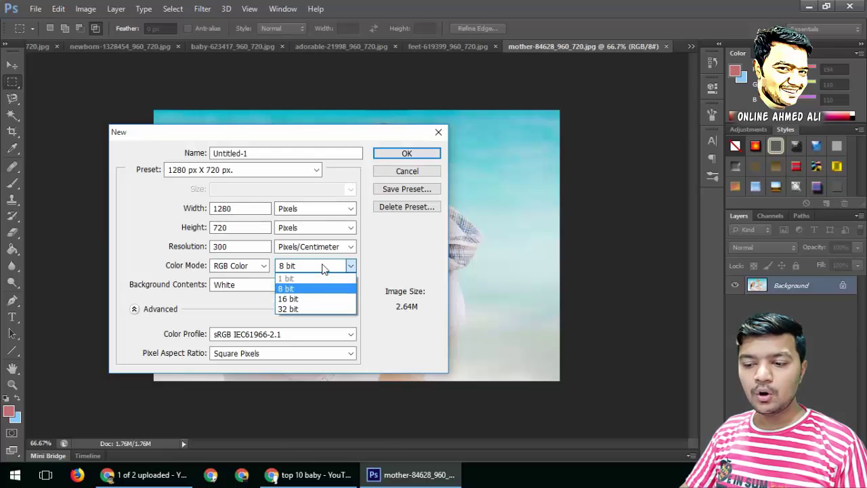
left_click(311, 299)
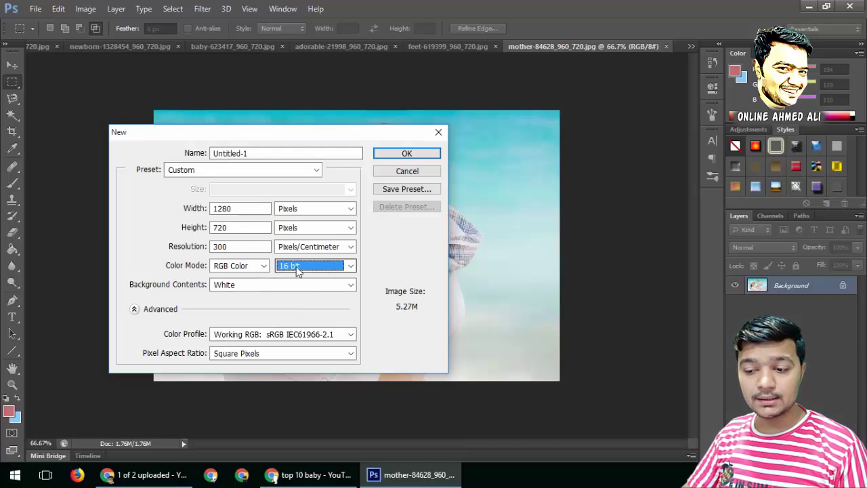
left_click(296, 266)
left_click(295, 308)
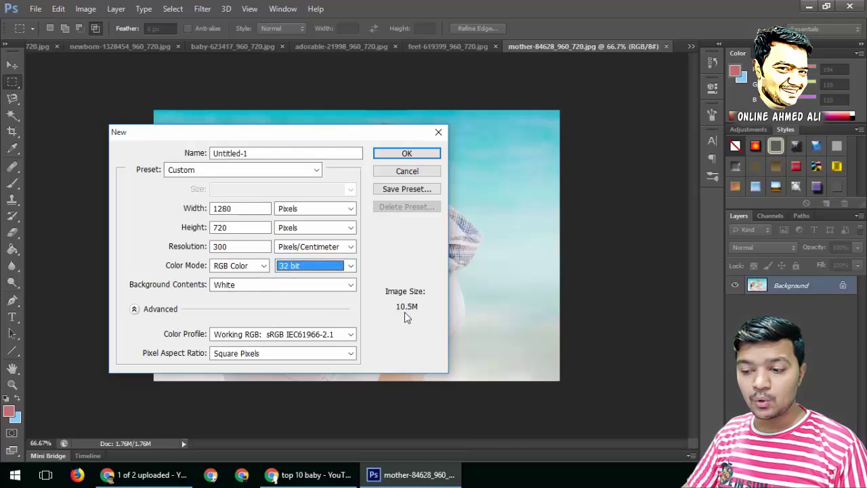
left_click(312, 266)
left_click(302, 287)
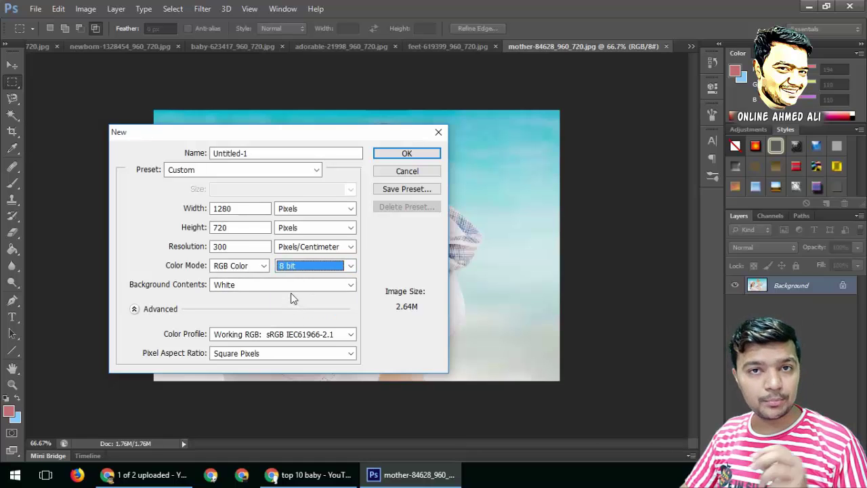
left_click(405, 153)
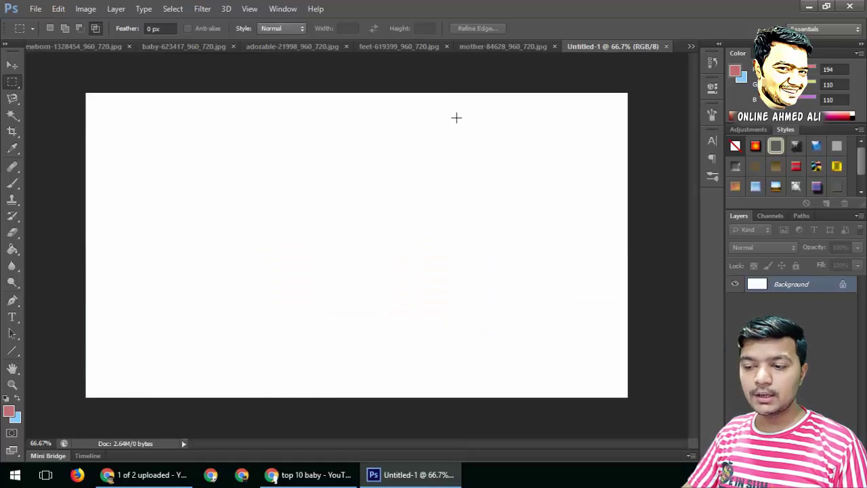
- Float the blank document in its own window and copy the mother-and-baby photo onto the upper left of its canvas
left_click_drag(607, 47, 177, 103)
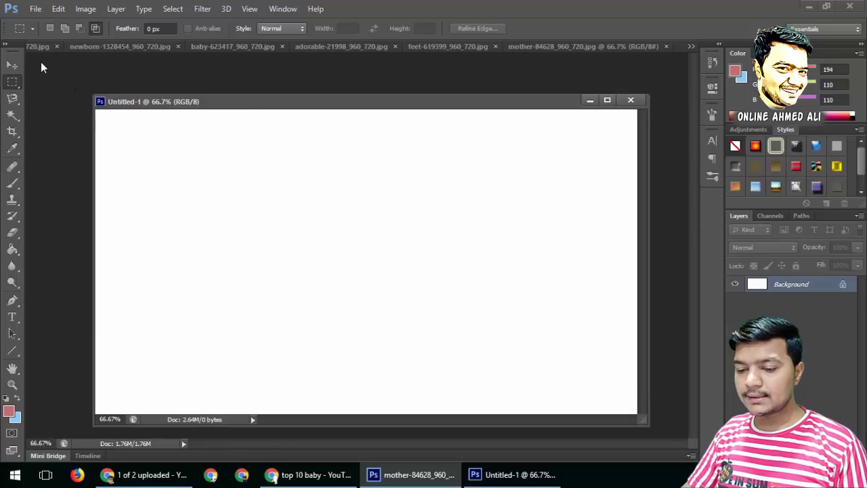
left_click(12, 65)
left_click_drag(212, 111, 173, 247)
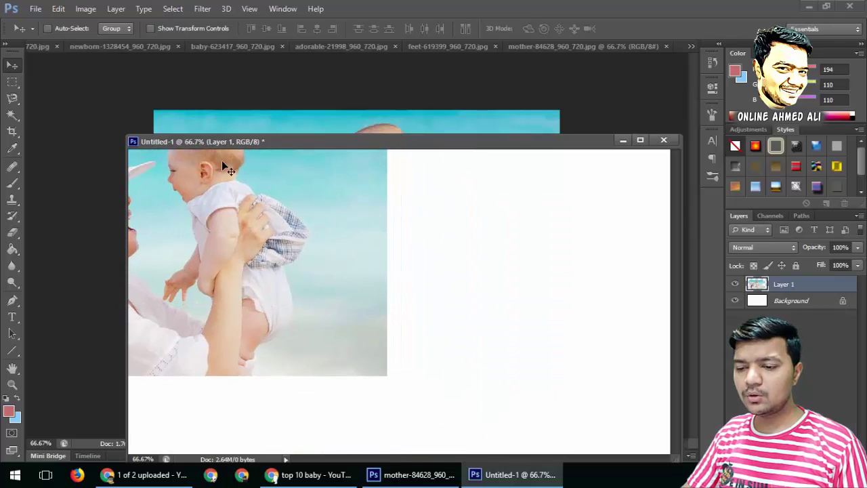
- Copy the feet-619399 photo into the collage document and place it in the canvas's upper right area
left_click(511, 50)
left_click(469, 45)
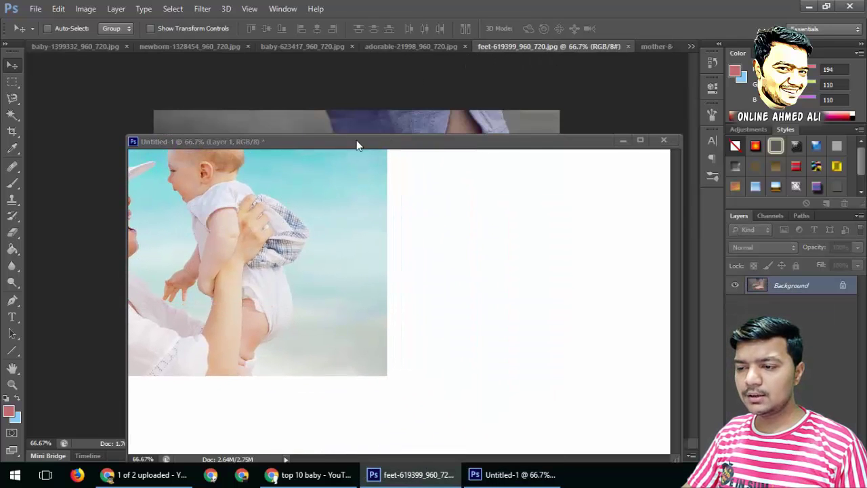
left_click_drag(360, 145, 445, 254)
left_click_drag(495, 266, 613, 165)
- Copy the adorable-21998 photo into the collage's lower left corner and the baby-623417 photo into its lower right corner
left_click(374, 48)
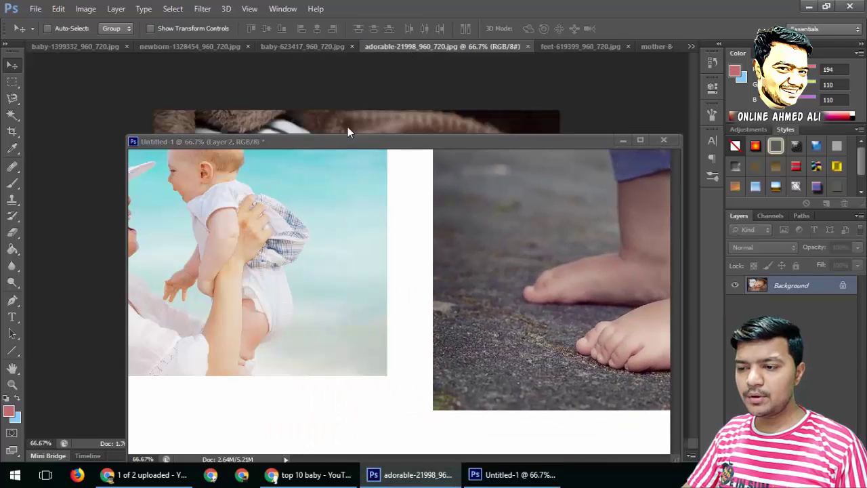
left_click_drag(342, 138, 300, 306)
left_click(334, 43)
left_click_drag(324, 112, 536, 319)
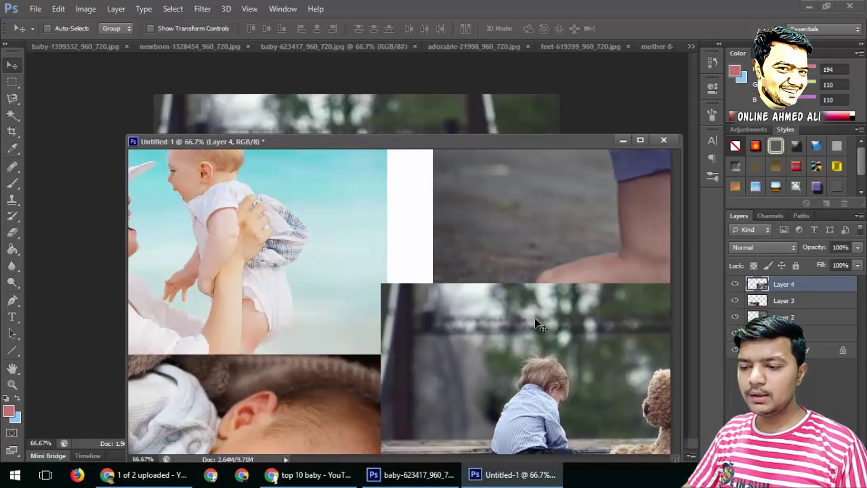
- Copy the newborn-1328454 photo into the collage document as a layer over the middle of the canvas
left_click(364, 50)
left_click(214, 47)
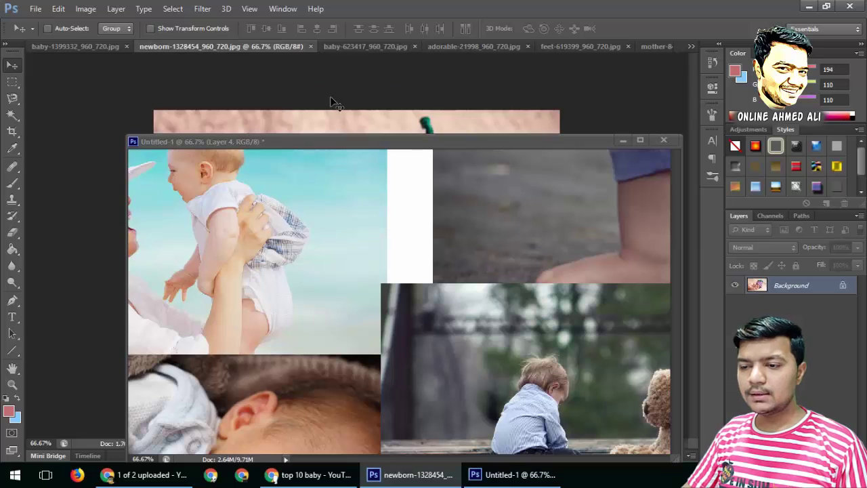
left_click_drag(330, 101, 455, 184)
key("ctrl+t")
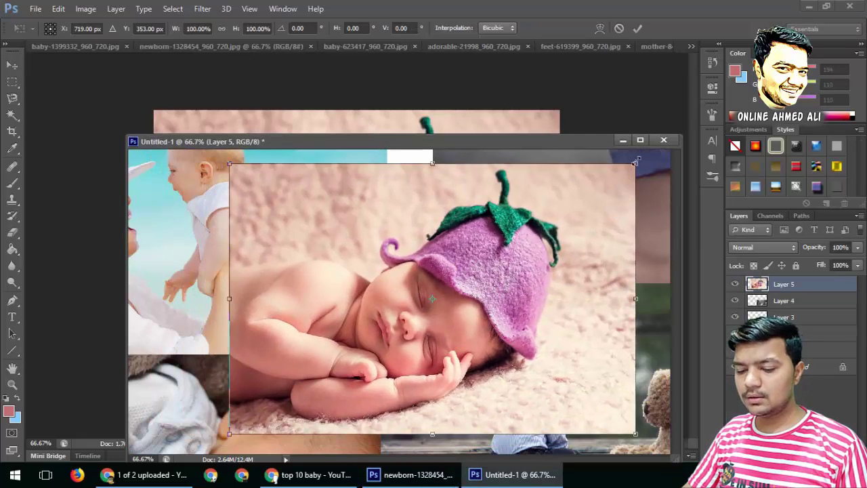
left_click_drag(635, 163, 438, 271)
left_click_drag(390, 329, 443, 190)
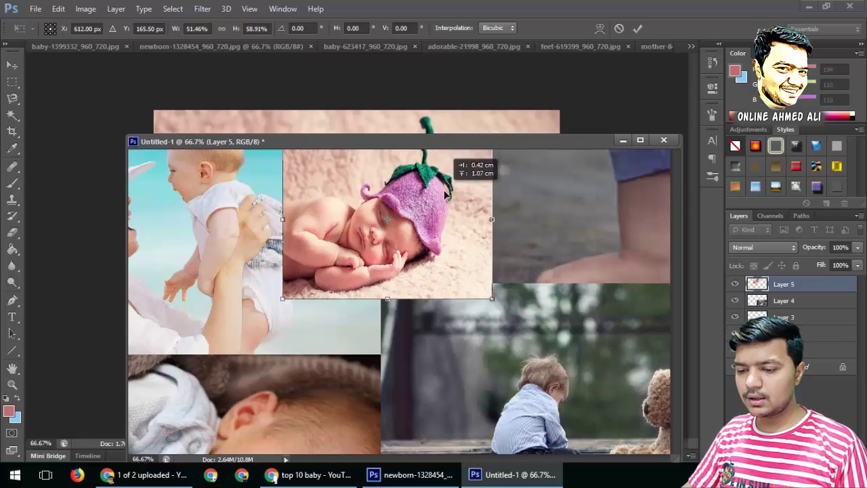
left_click(298, 46)
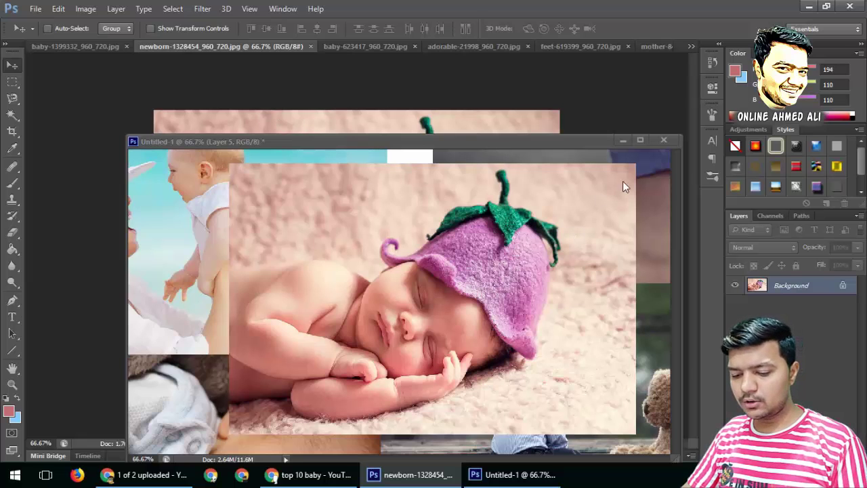
- Scale the newborn photo to about 69% width and 66% height and place it at the canvas's top center edge
left_click(632, 164)
left_click_drag(571, 240, 532, 223)
key("ctrl+t")
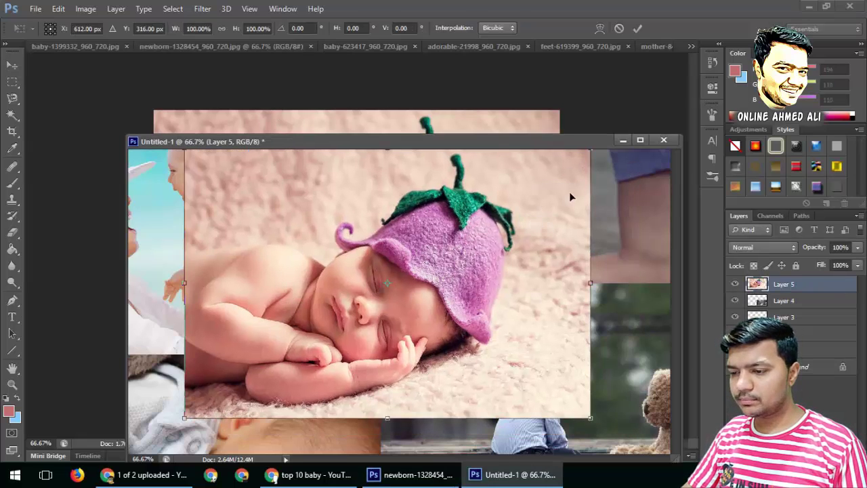
left_click_drag(586, 156, 464, 242)
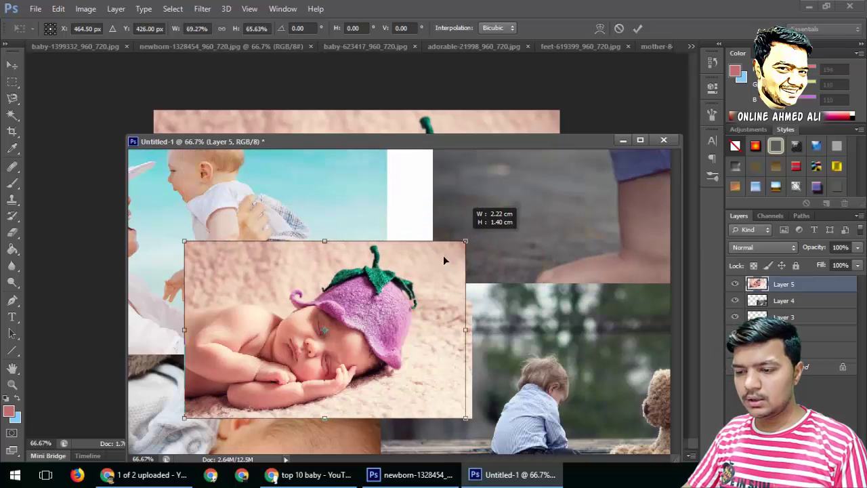
left_click_drag(386, 300, 438, 213)
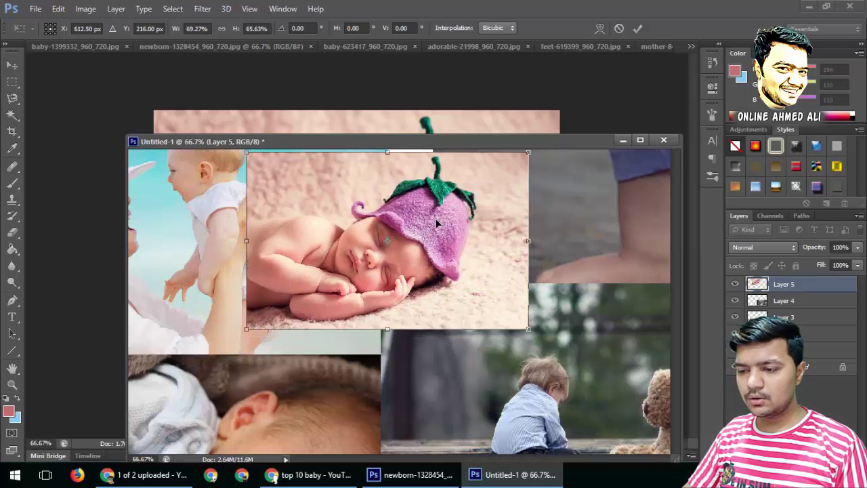
key("Return")
left_click_drag(425, 256, 422, 252)
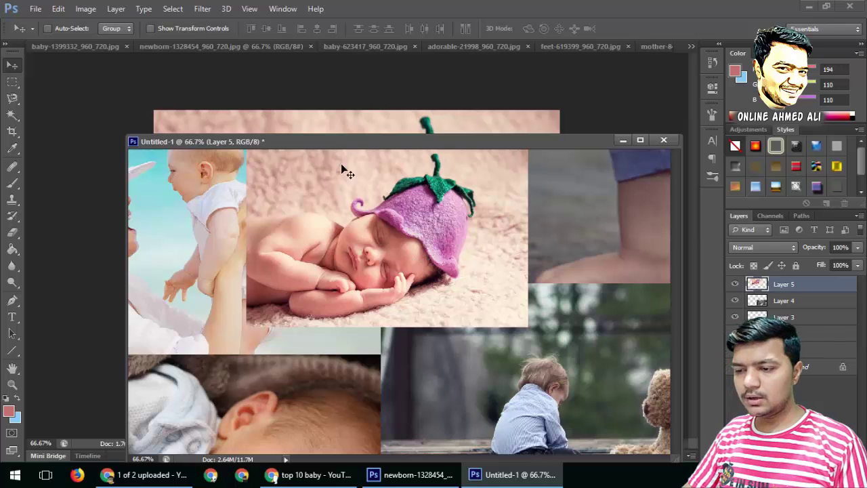
- Add the baby-1399332 striped-hat photo to the collage, scaled to about 40% width and 42% height, just right of the canvas center
left_click(314, 114)
left_click(82, 44)
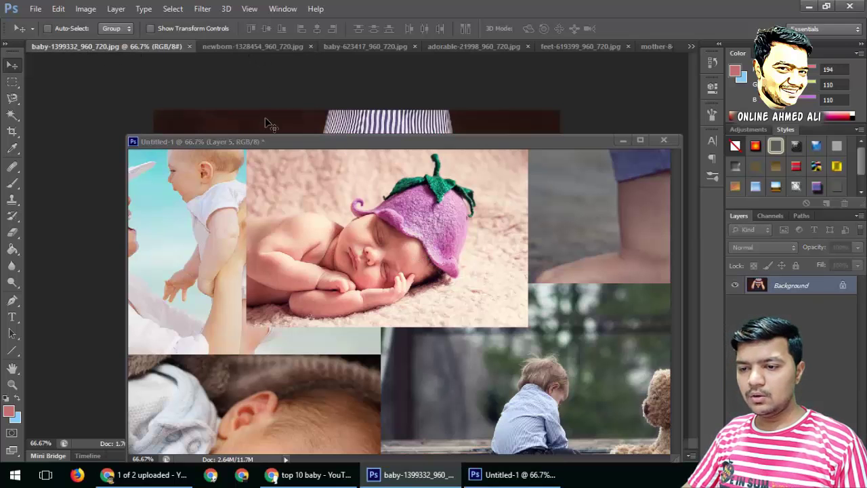
left_click_drag(271, 122, 409, 255)
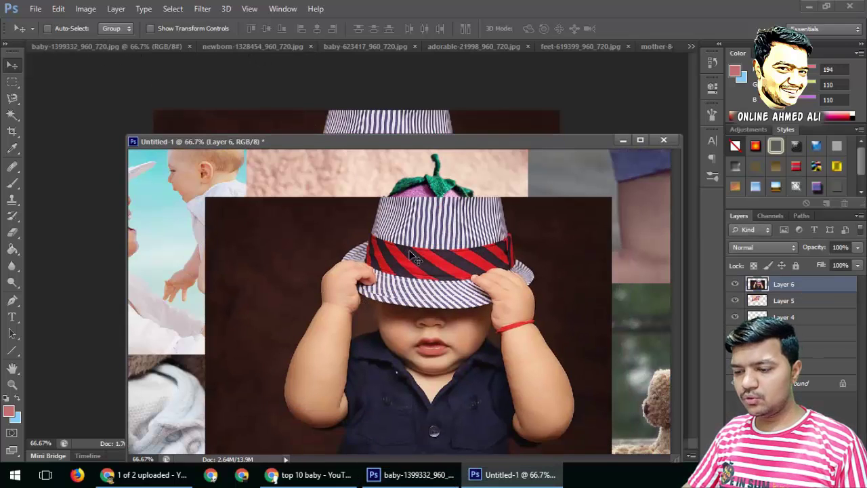
key("ctrl+t")
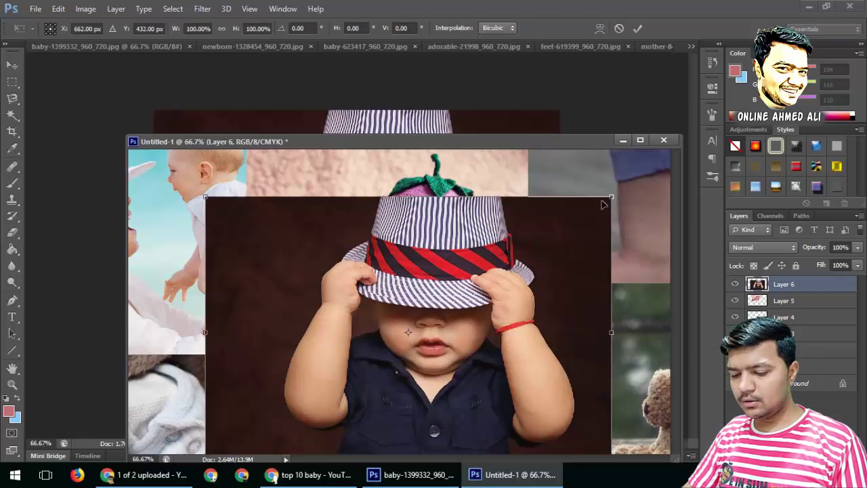
left_click_drag(612, 197, 367, 354)
left_click_drag(305, 393, 545, 279)
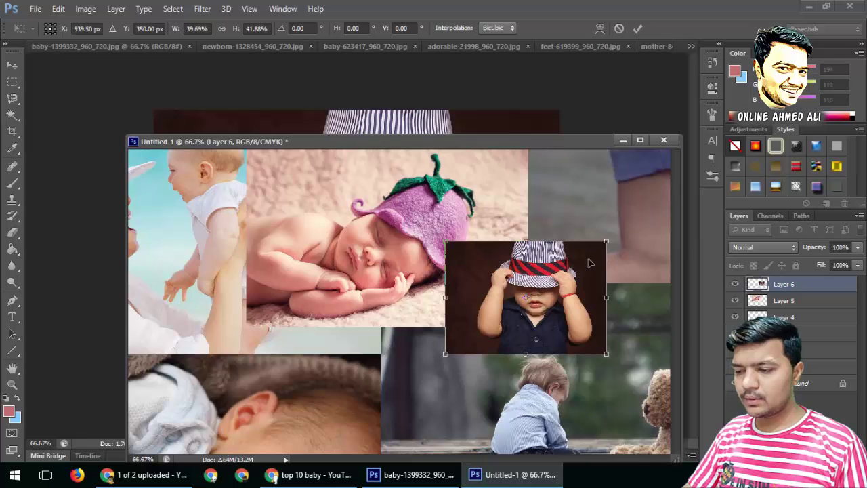
key("Return")
- Add a white horizontal text layer reading "Beauty Baby" on top of the collage
left_click_drag(513, 141, 445, 86)
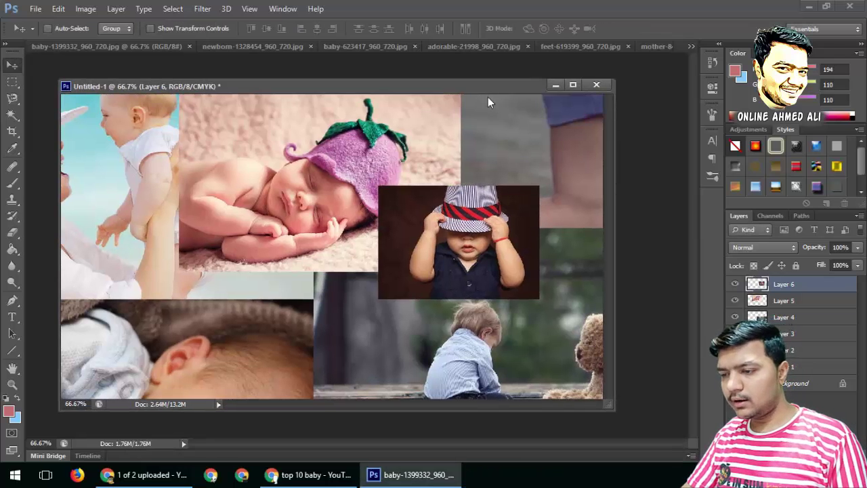
left_click(12, 316)
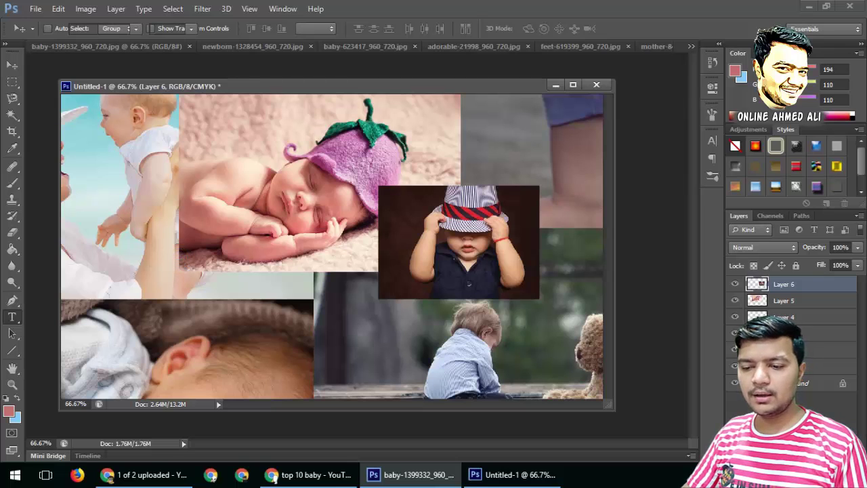
left_click(187, 272)
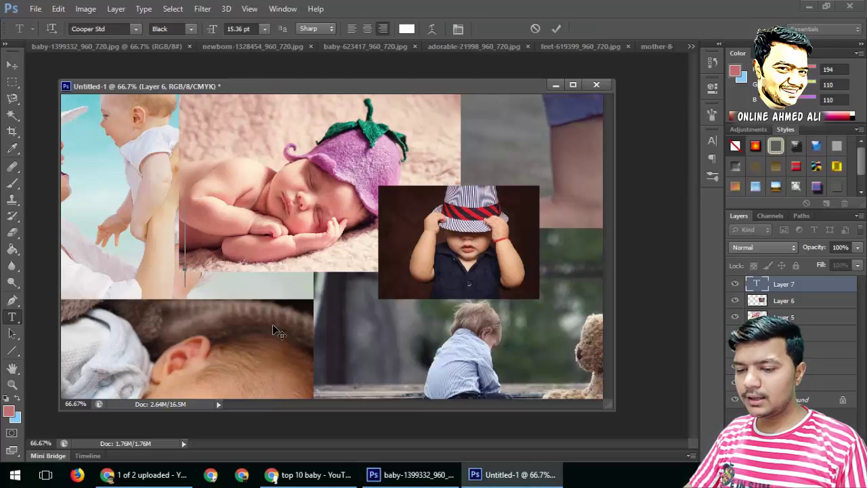
type("Bea")
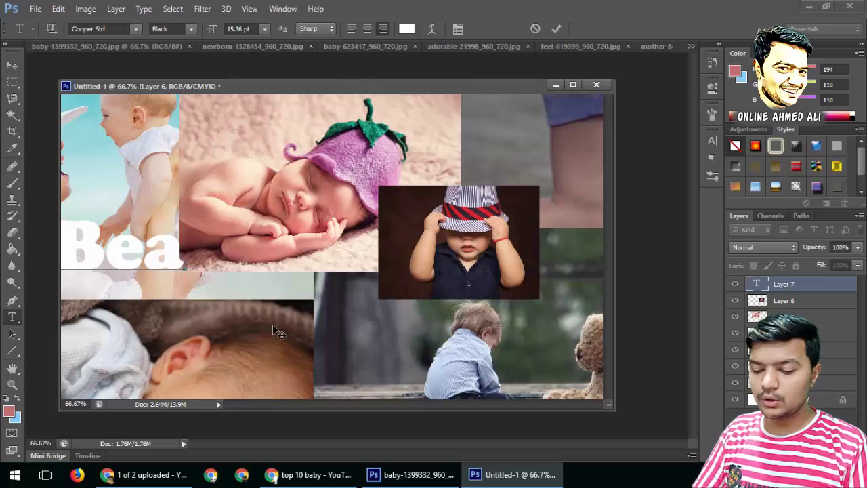
type("uty")
key("BackSpace")
key("BackSpace")
key("BackSpace")
key("BackSpace")
key("BackSpace")
type("aby")
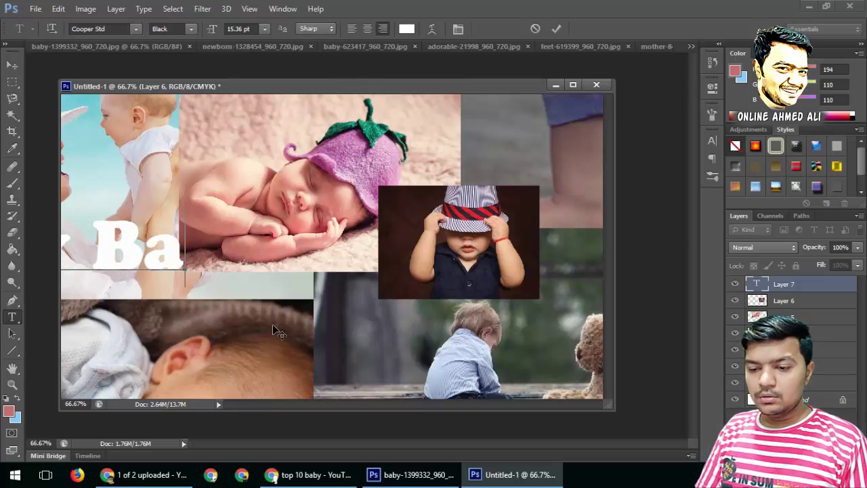
type("s")
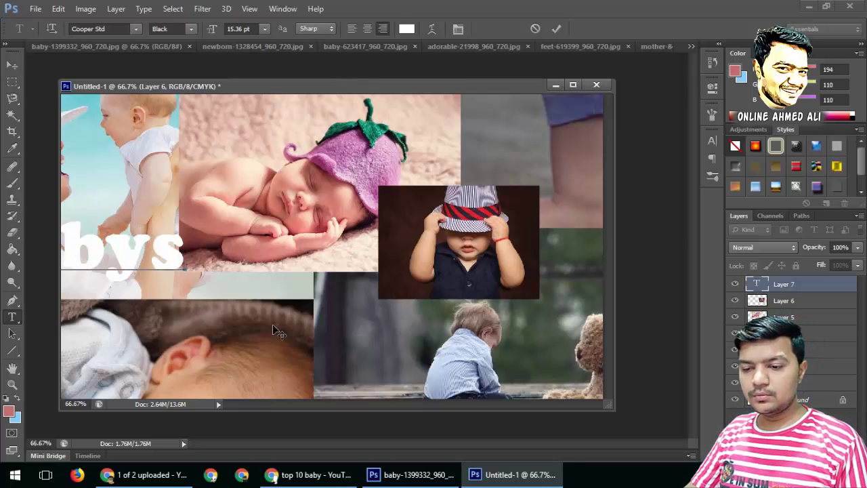
key("BackSpace")
- Place the title across the lower middle of the collage, over the hat photo's lower half, and commit the text
left_click_drag(154, 245, 432, 298)
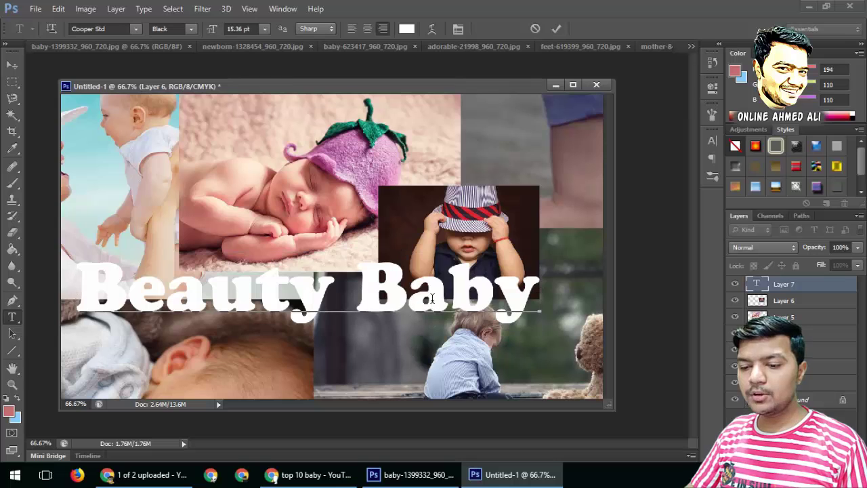
key("ctrl")
key("ctrl+a")
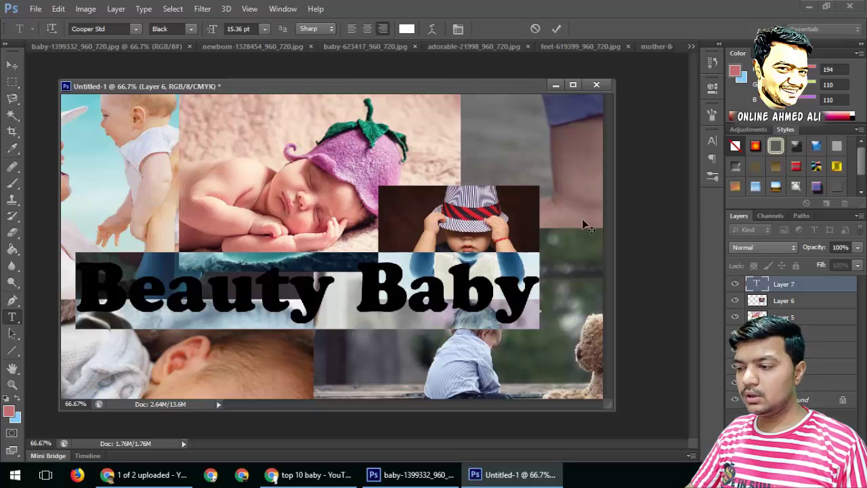
key("ctrl+Return")
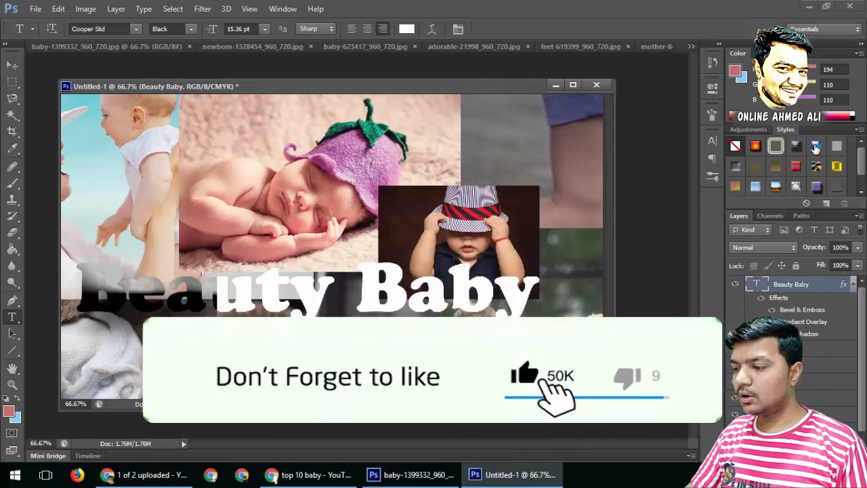
- Try several preset layer styles on the Beauty Baby title and undo the last one
left_click(815, 149)
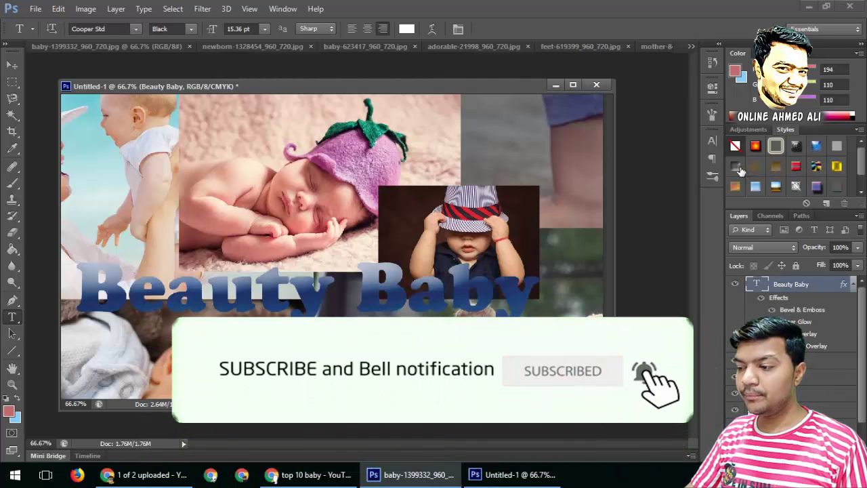
left_click(739, 168)
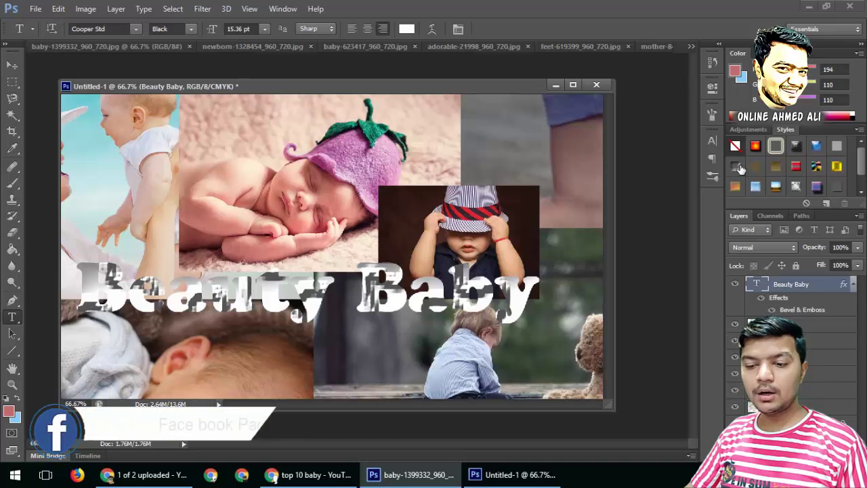
left_click(756, 167)
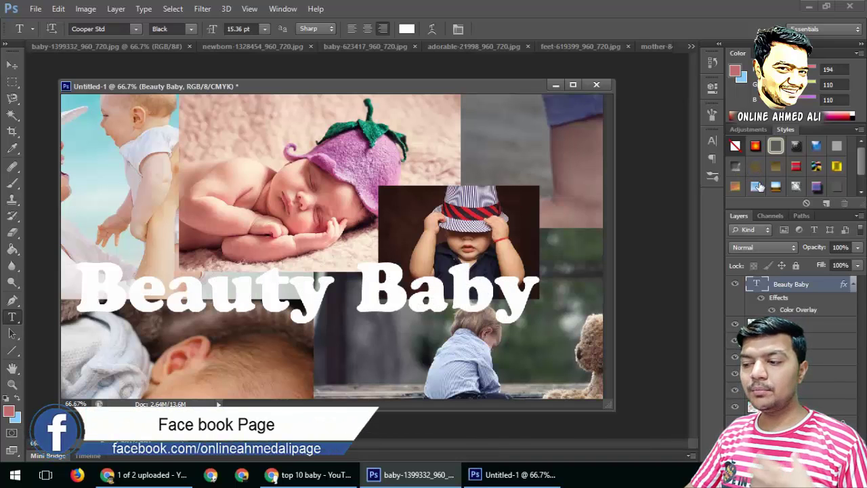
left_click(756, 188)
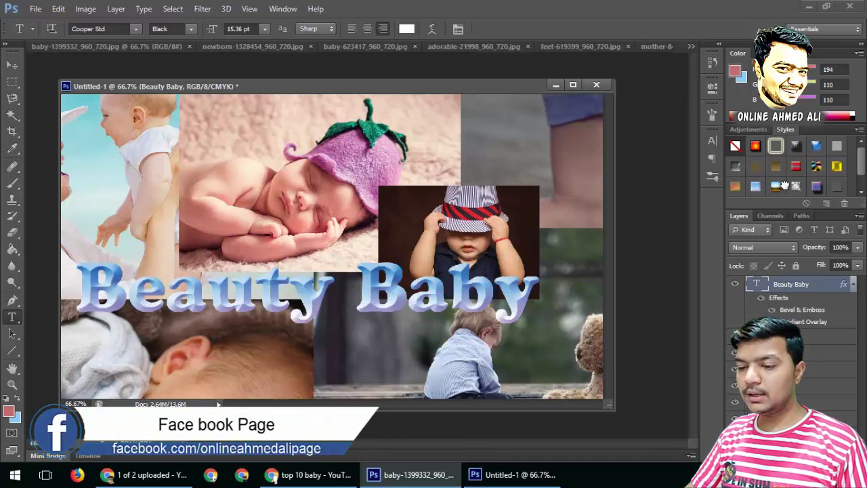
left_click(812, 187)
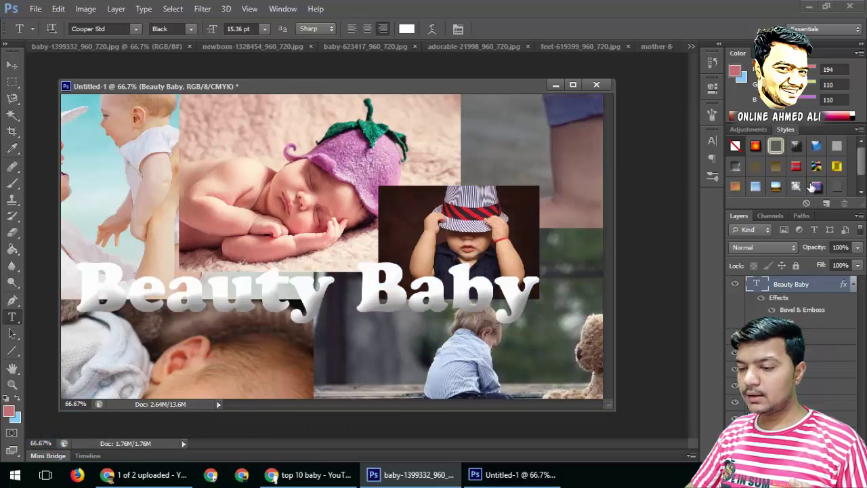
left_click(755, 150)
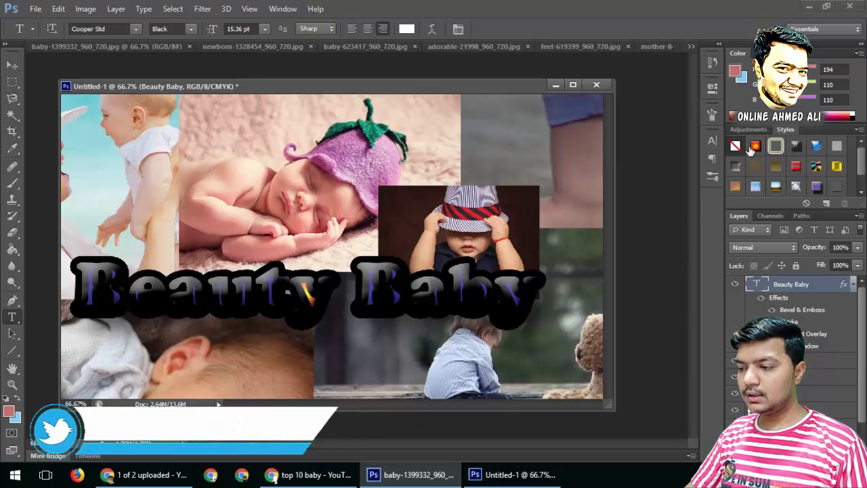
key("ctrl+z")
- Set the whole Beauty Baby title's text color to bright blue, 121dfa
double_click(757, 284)
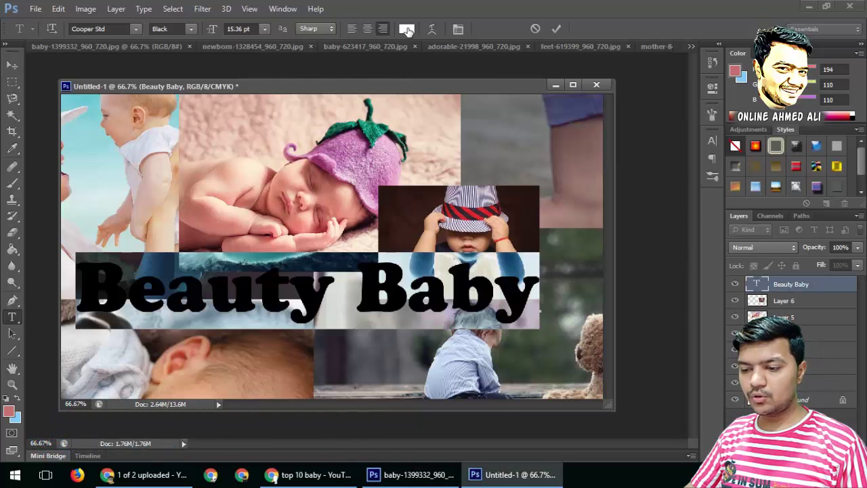
left_click(407, 28)
left_click(437, 229)
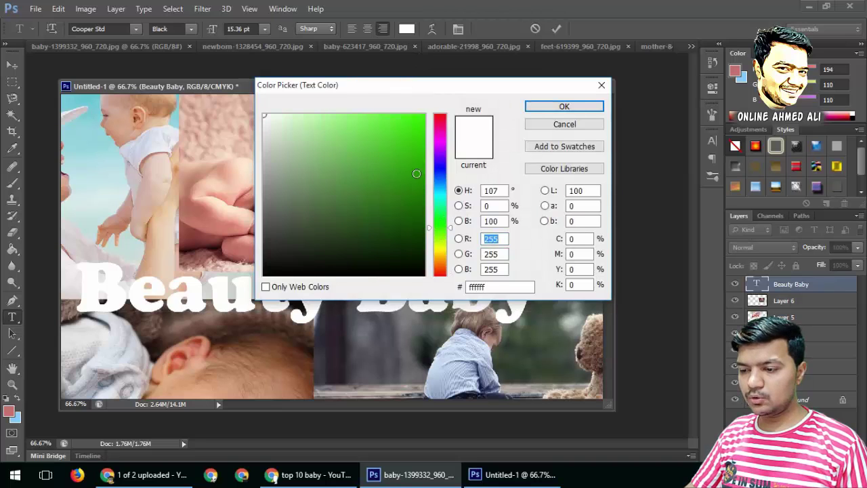
left_click(424, 115)
mouse_move(410, 126)
left_mouse_down()
mouse_move(419, 106)
mouse_move(427, 116)
mouse_move(419, 127)
mouse_move(439, 117)
mouse_move(414, 117)
left_mouse_up()
left_click(438, 171)
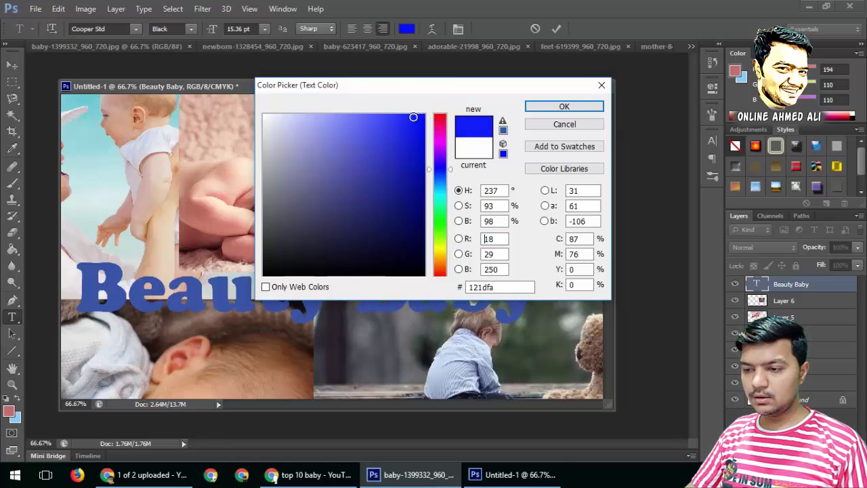
left_click(531, 108)
- Change the entire title's text color to very dark navy, 000221
left_click(293, 288)
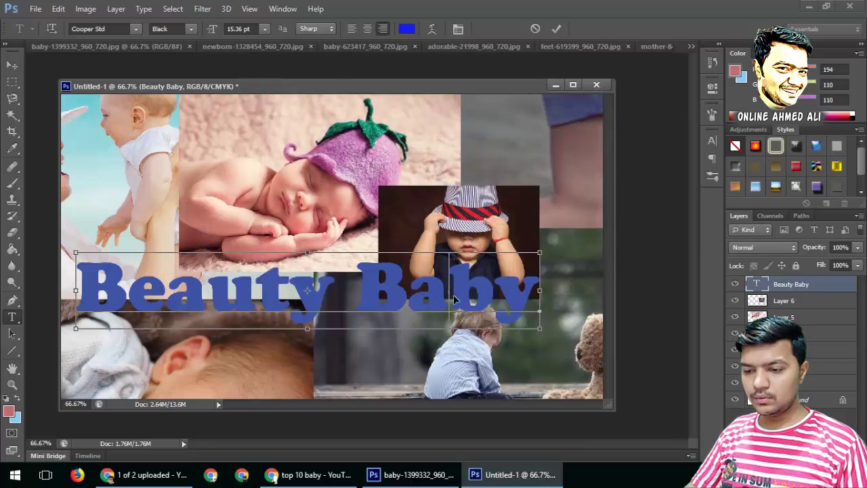
key("ctrl+a")
left_click(406, 28)
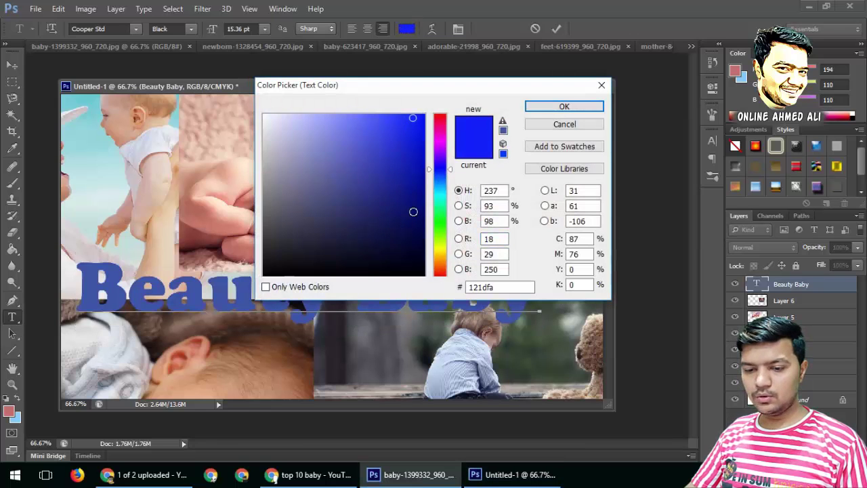
left_click_drag(421, 238, 423, 255)
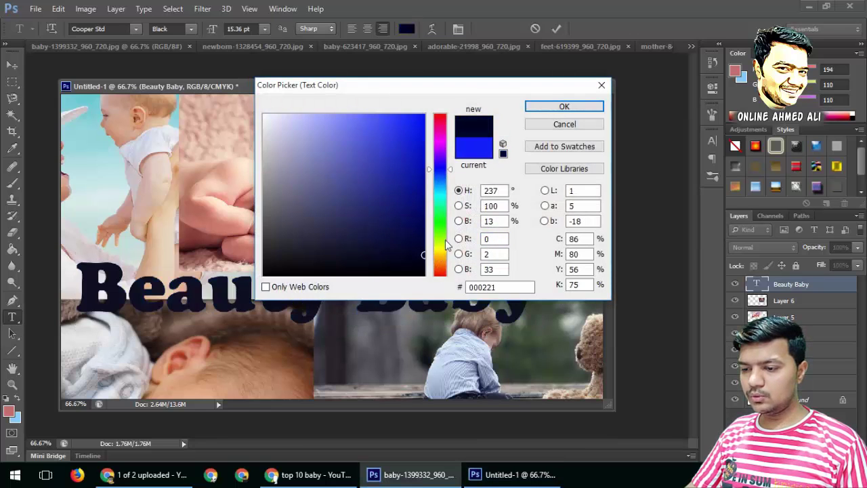
left_click(542, 107)
- Recolor all of the title text light periwinkle blue, 848aff, and commit the text edit
key("ctrl+a")
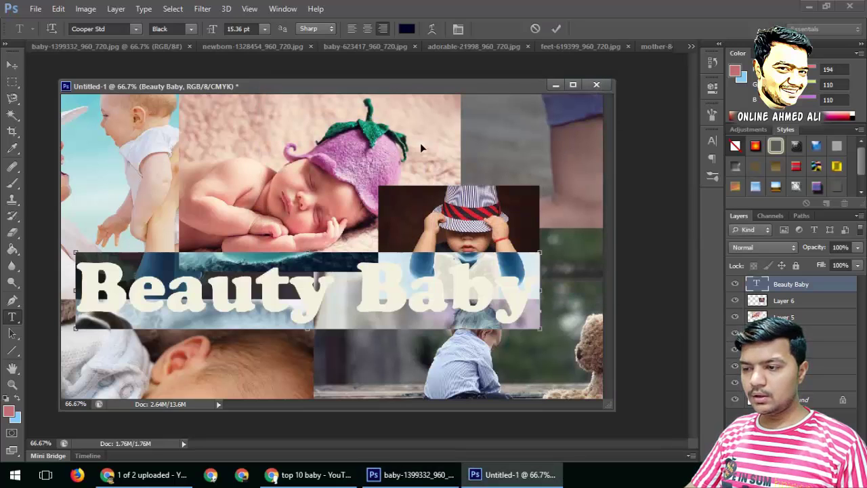
left_click(406, 29)
left_click_drag(386, 157, 340, 115)
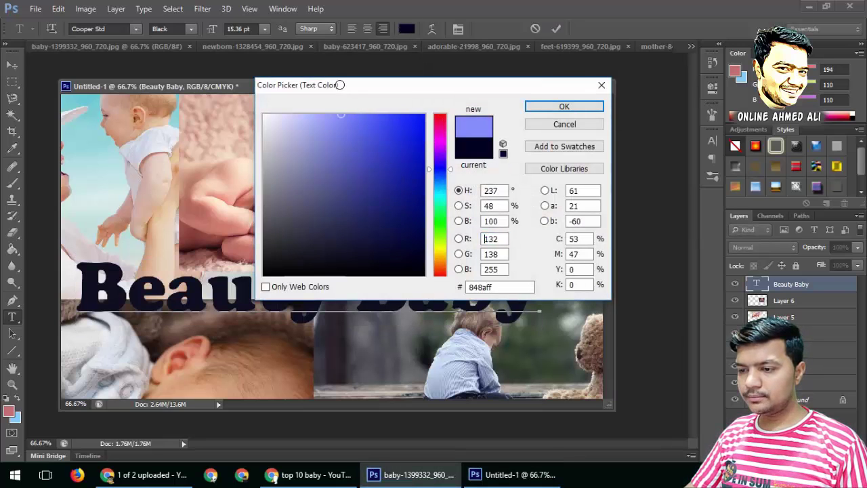
left_click(565, 106)
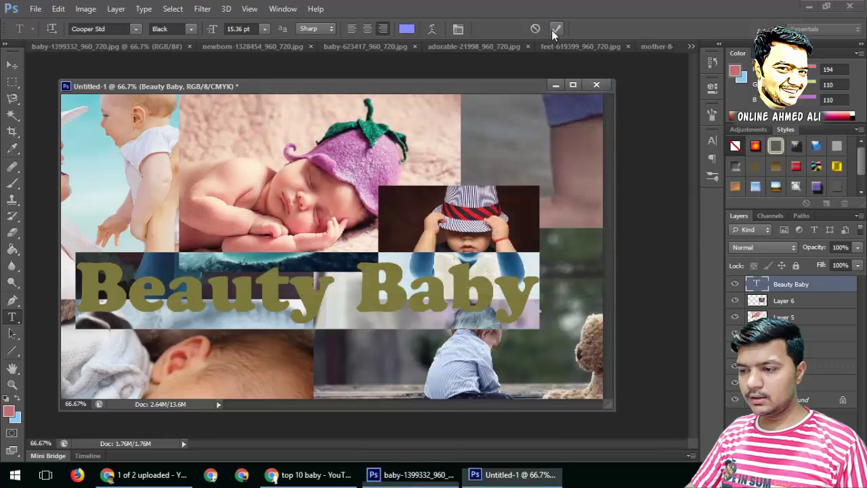
left_click(373, 290)
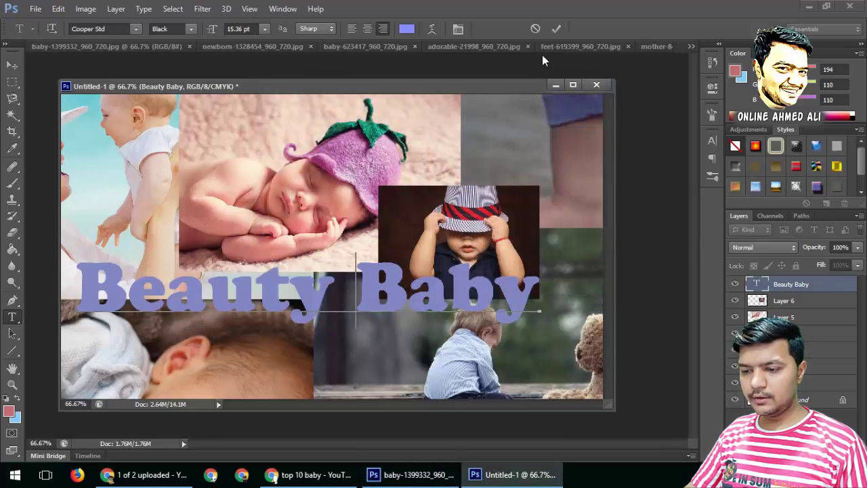
left_click(555, 28)
key("ctrl+Return")
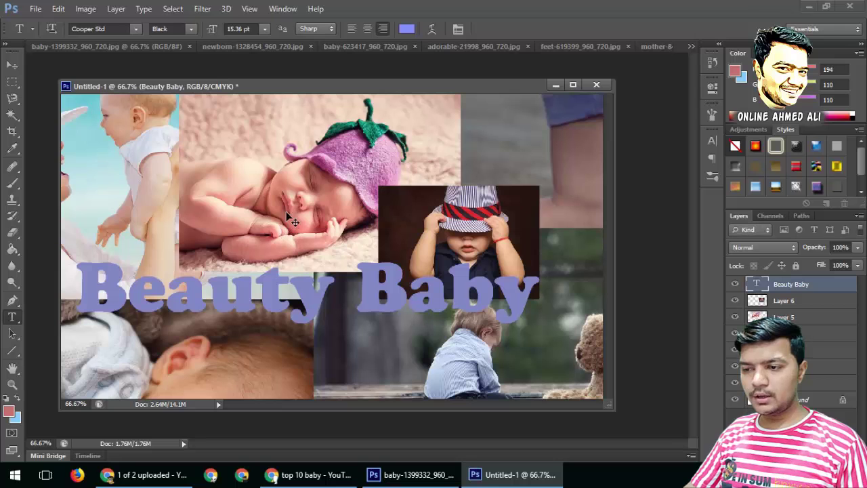
- Save the collage to the Desktop as JPEG Untitled-1 with quality 12 Maximum and the Baseline ("Standard") format option
key("ctrl+s")
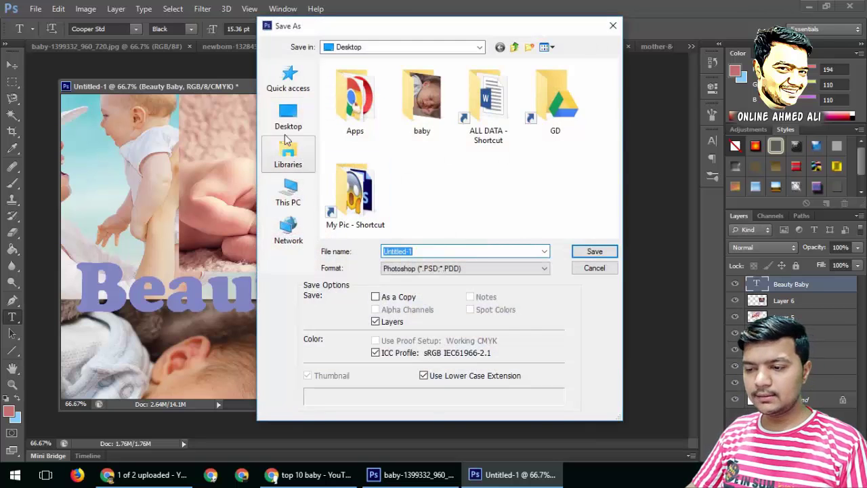
left_click(290, 79)
left_click(288, 115)
left_click(455, 269)
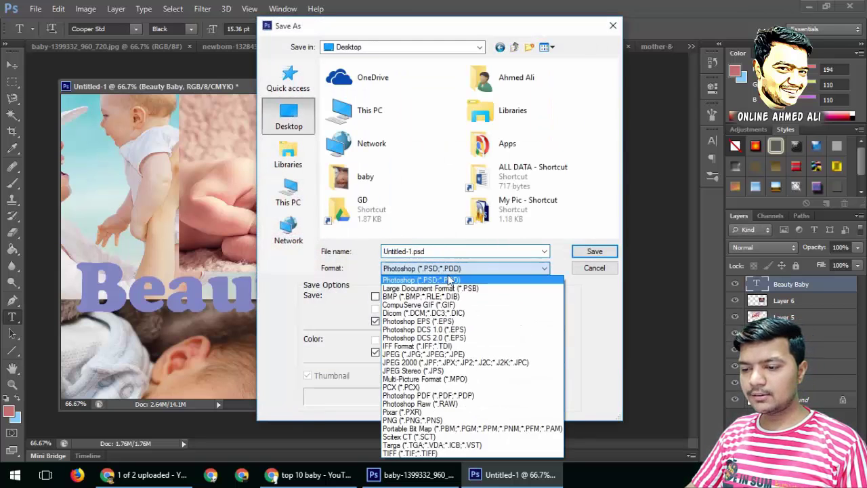
key("j")
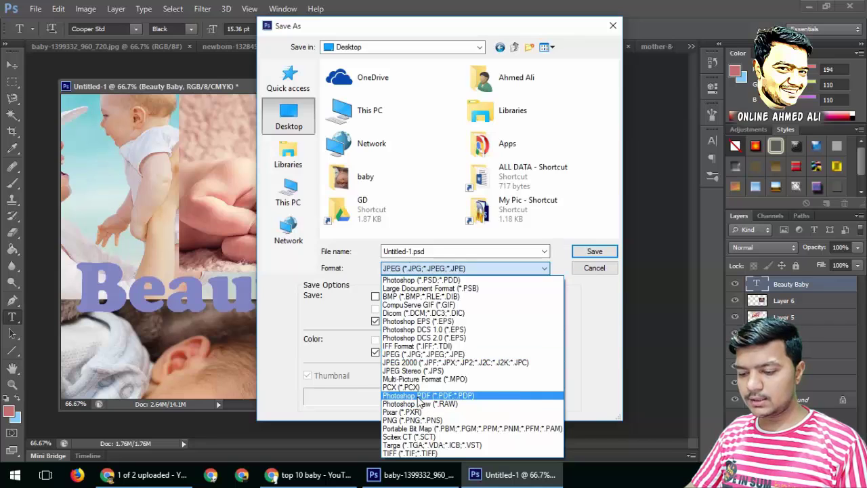
left_click(417, 269)
left_click(592, 252)
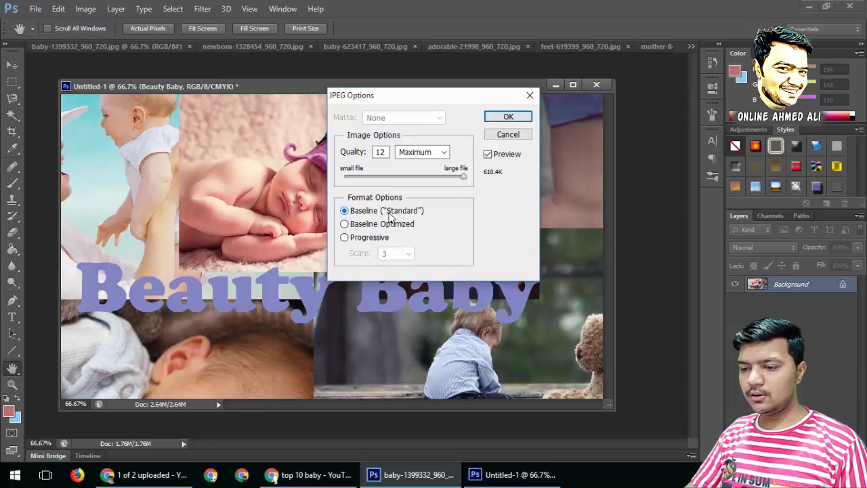
left_click(505, 117)
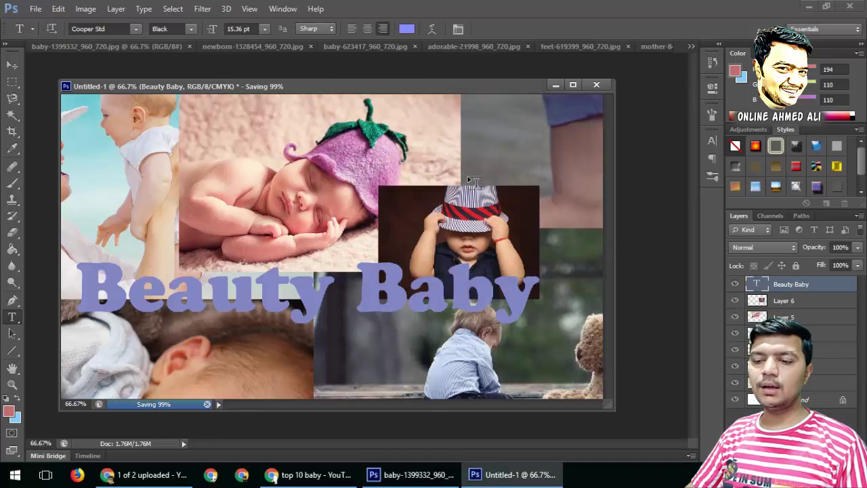
- Switch to the desktop and open the baby folder in File Explorer
key("ctrl+q")
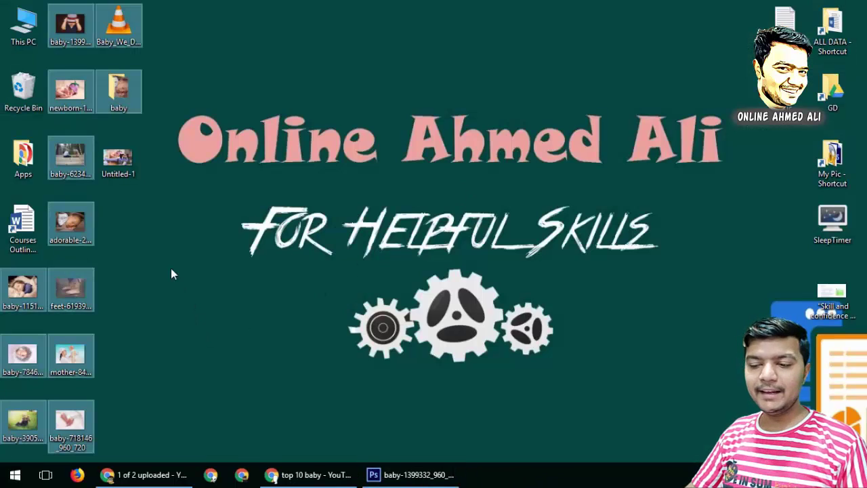
left_click_drag(122, 168, 254, 188)
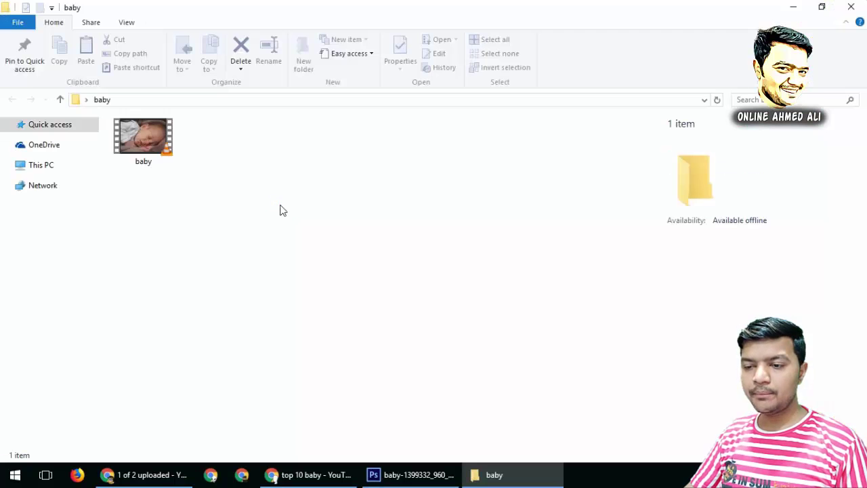
- Switch to the YouTube results page in Chrome and copy the search phrase "Top 10 Baby"
left_click(310, 475)
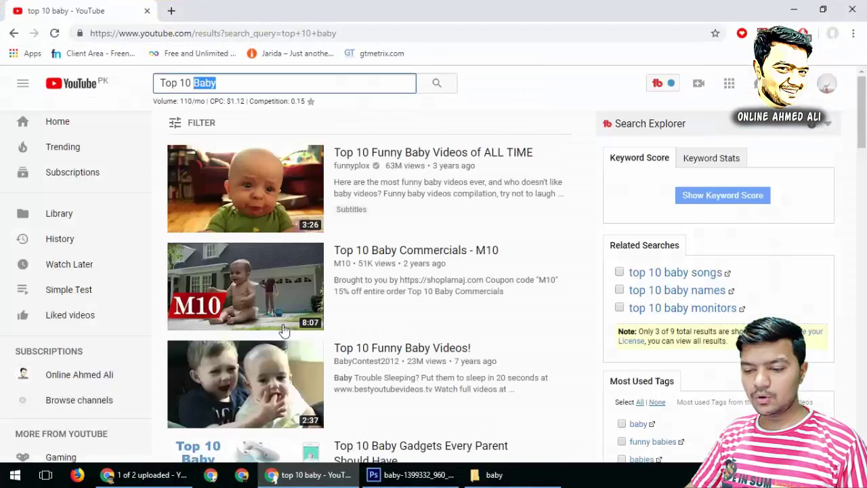
left_click_drag(222, 88, 148, 88)
key("ctrl+c")
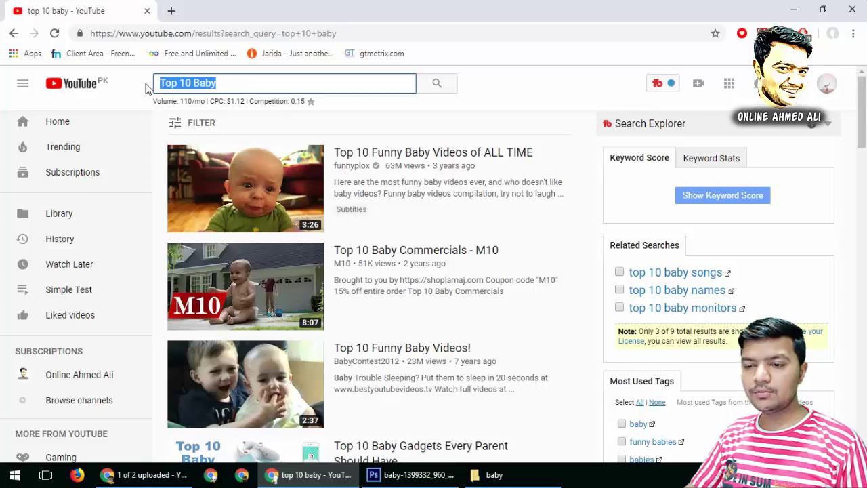
- Switch to the baby folder in File Explorer and rename the Untitled-1 image as Top 10 Baby
left_click(488, 475)
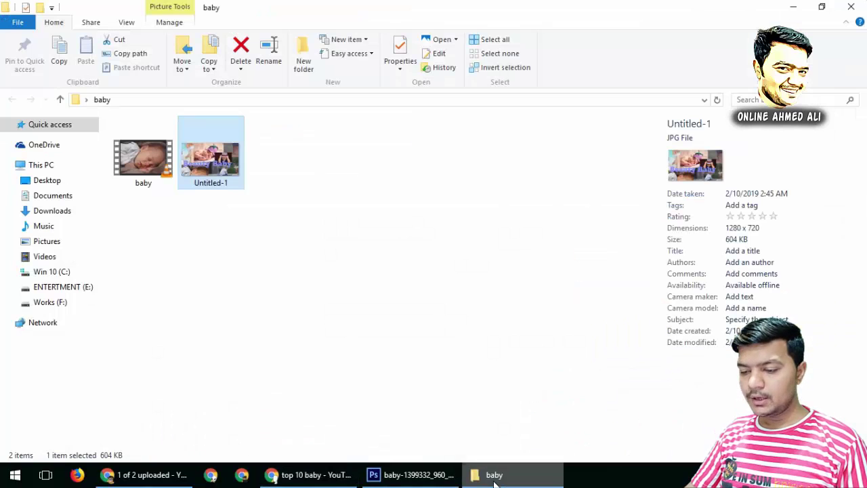
left_click(214, 183)
key("ctrl+v")
key("Return")
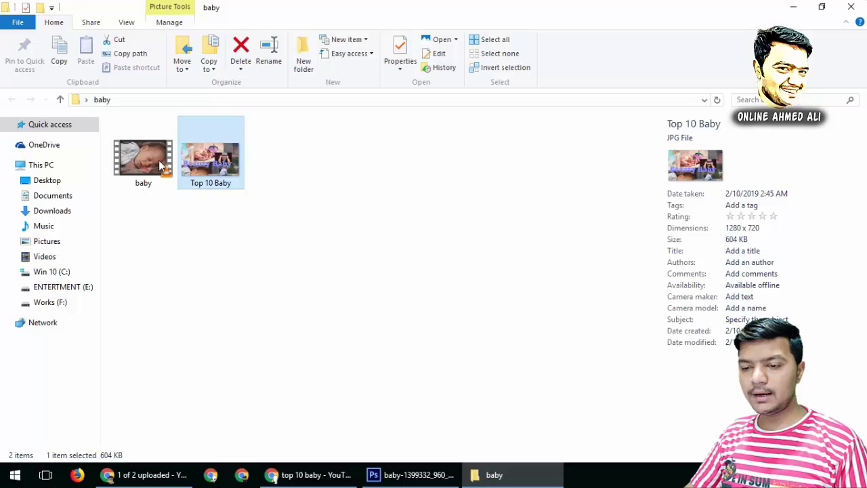
- Rename the baby video file as Top 10 Baby using the copied phrase
left_click(159, 158)
key("F2")
key("ctrl+v")
left_click(207, 211)
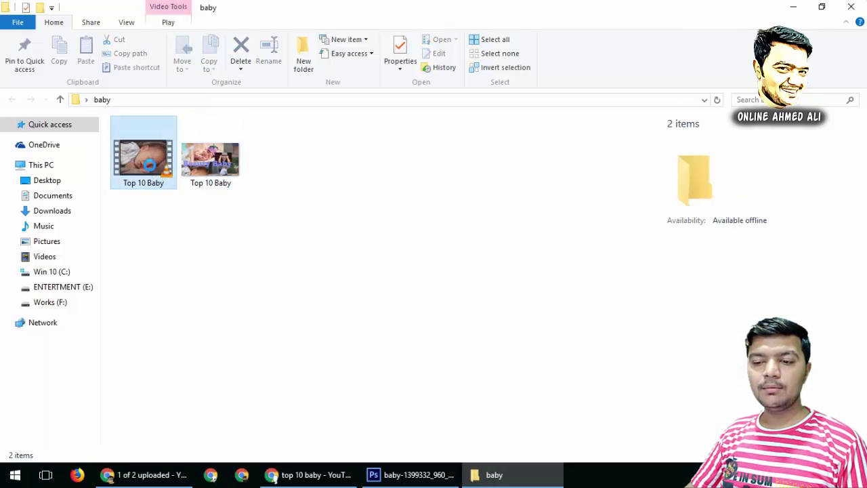
- In the video file's detail properties, set the title and subtitle to Top 10 Baby and the rating to five stars
right_click(145, 154)
left_click(191, 452)
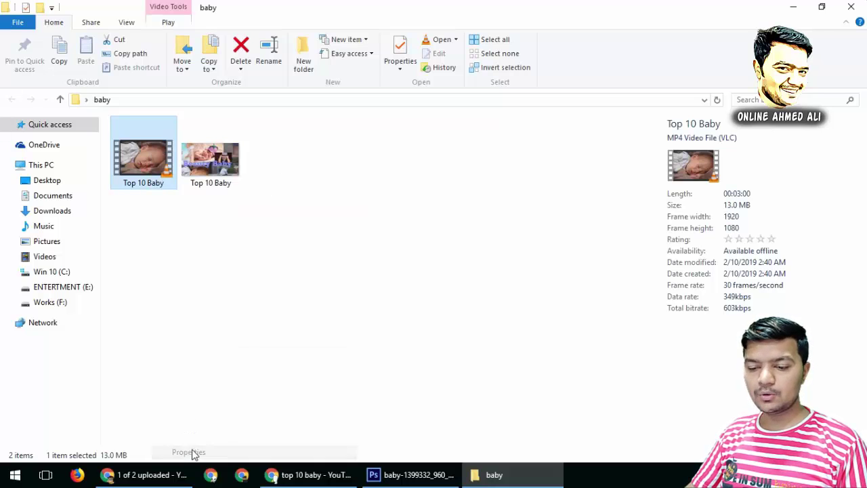
left_click(236, 163)
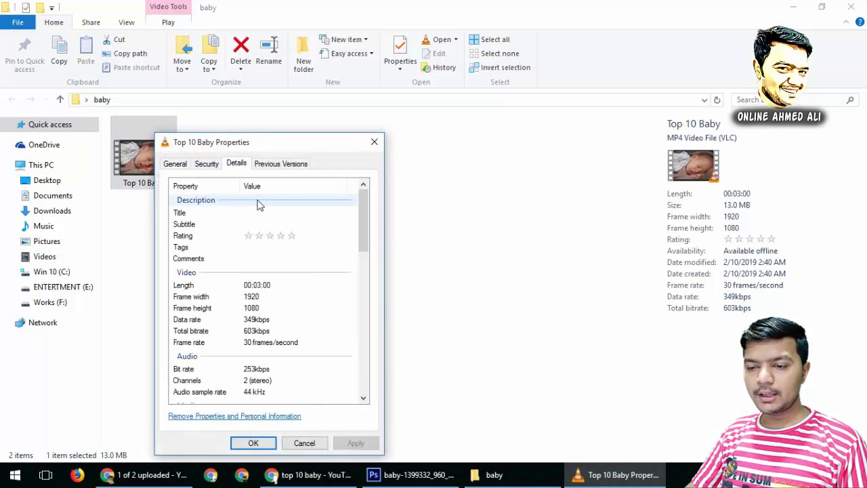
left_click(262, 212)
key("ctrl+v")
left_click(267, 223)
key("ctrl+v")
left_click(294, 236)
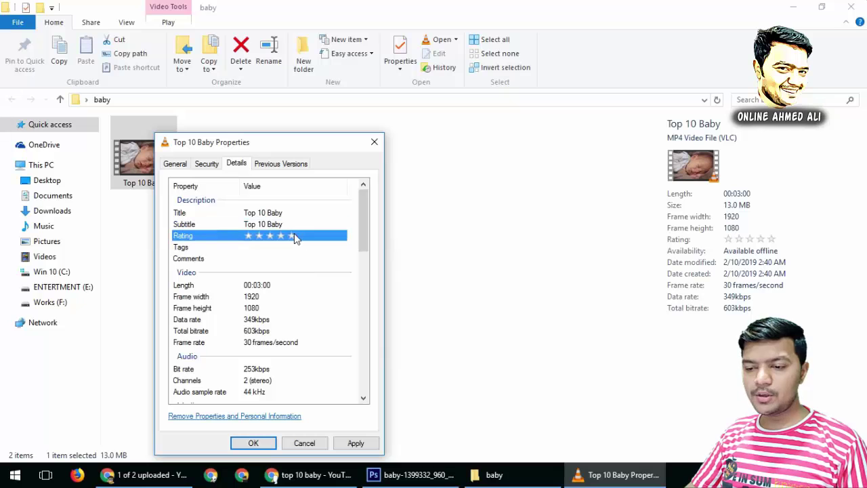
- Set the video's tags and comments to Top 10 Baby, save the properties and select the video file
left_click(264, 247)
key("ctrl+v")
left_click(254, 258)
key("ctrl+v")
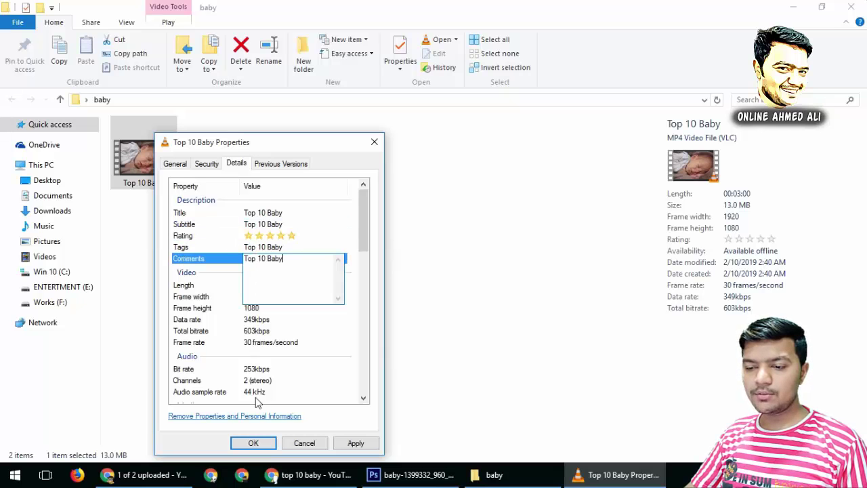
left_click(253, 443)
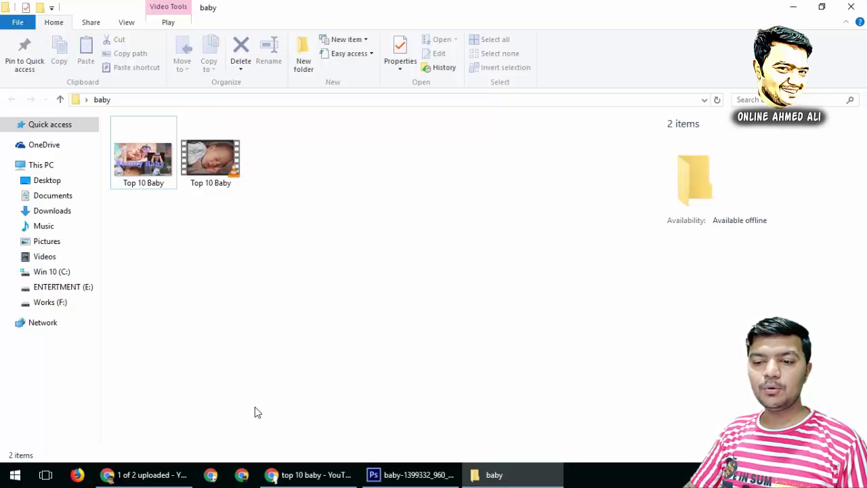
left_click(210, 184)
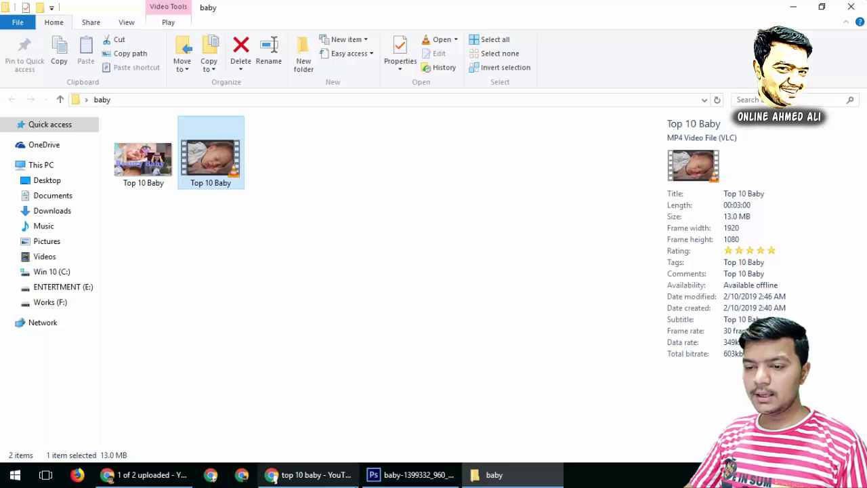
- Switch to YouTube in Chrome and open the video upload page
left_click(302, 475)
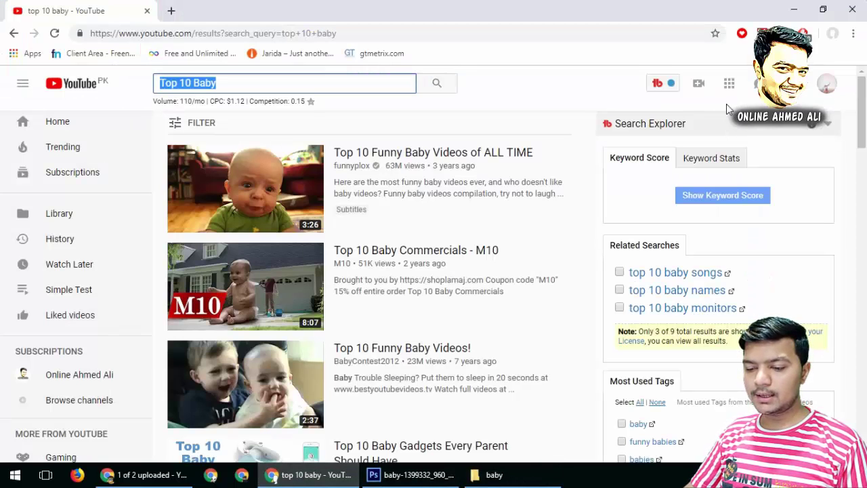
left_click(701, 86)
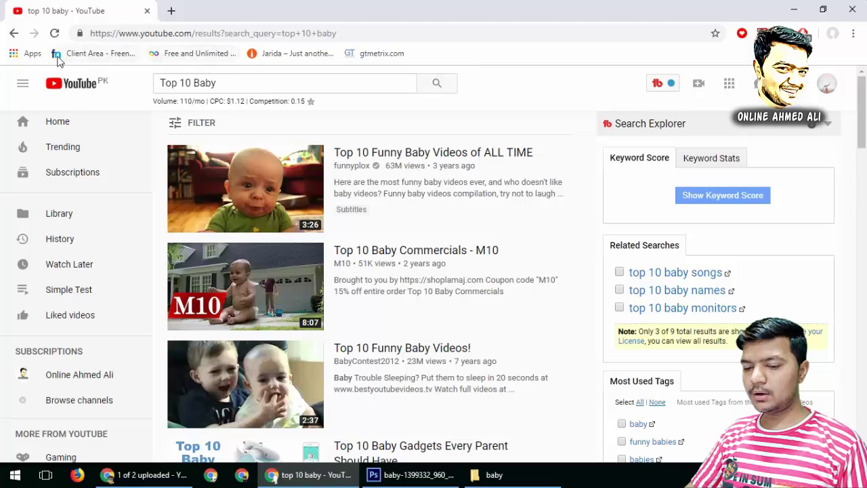
left_click(491, 474)
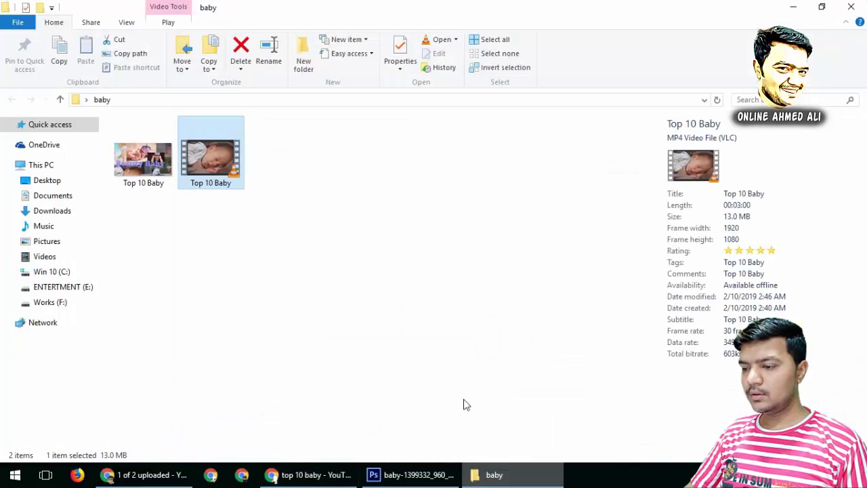
left_click(535, 476)
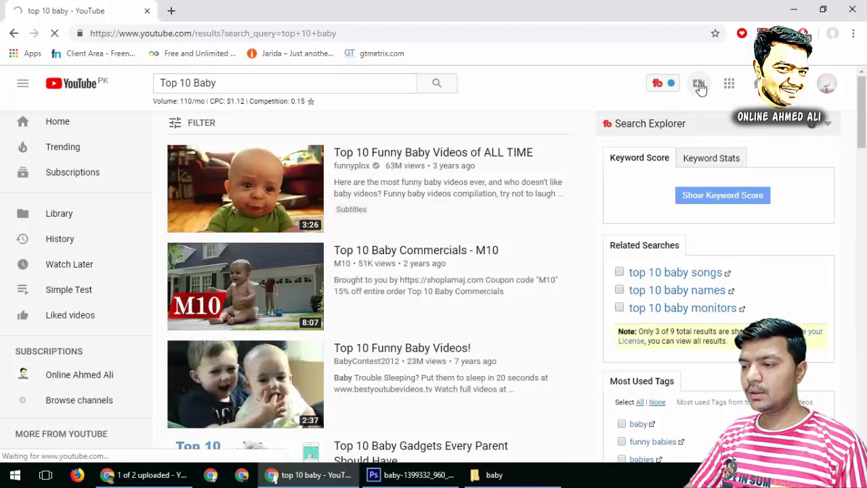
mouse_move(417, 268)
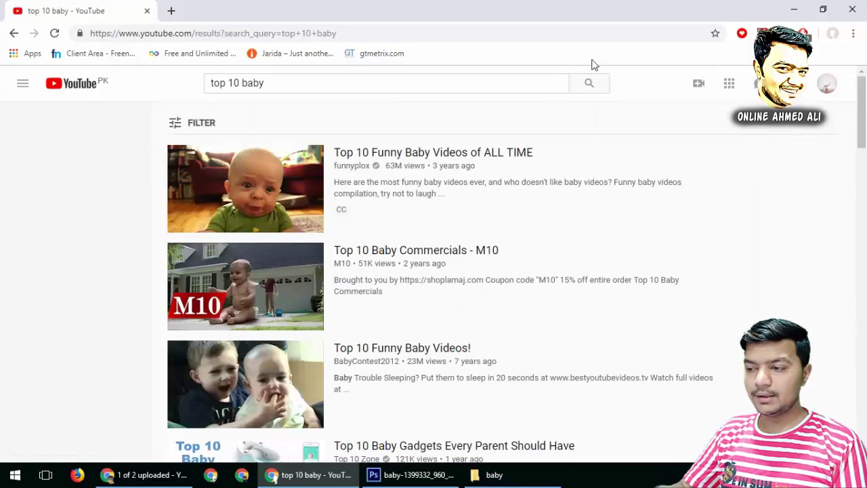
left_click(706, 84)
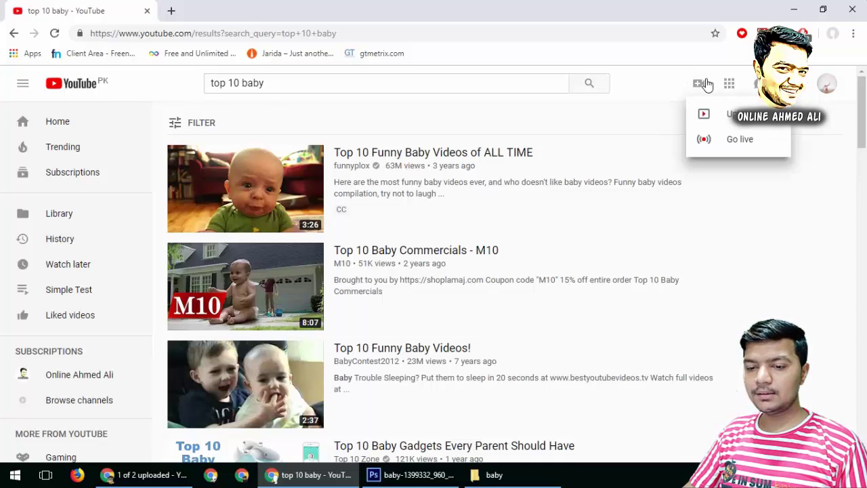
left_click(731, 116)
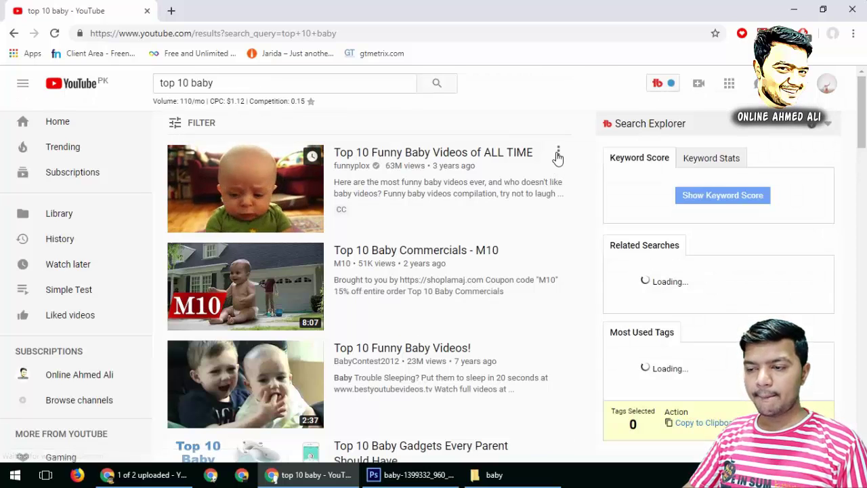
- Upload the Top 10 Baby video from the baby folder to the YouTube upload page
left_click(487, 474)
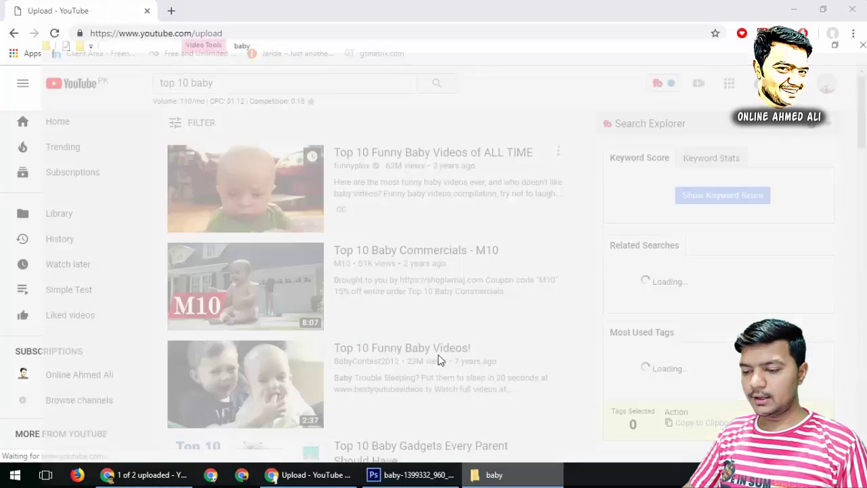
left_click(484, 475)
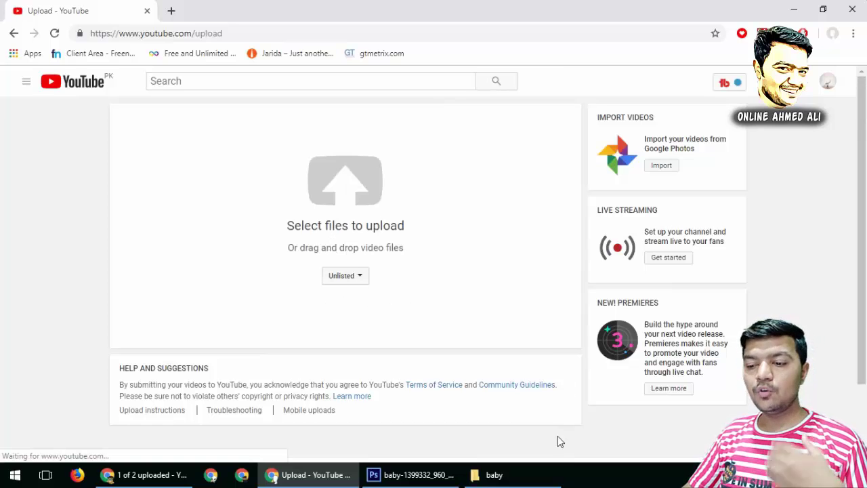
left_click(537, 477)
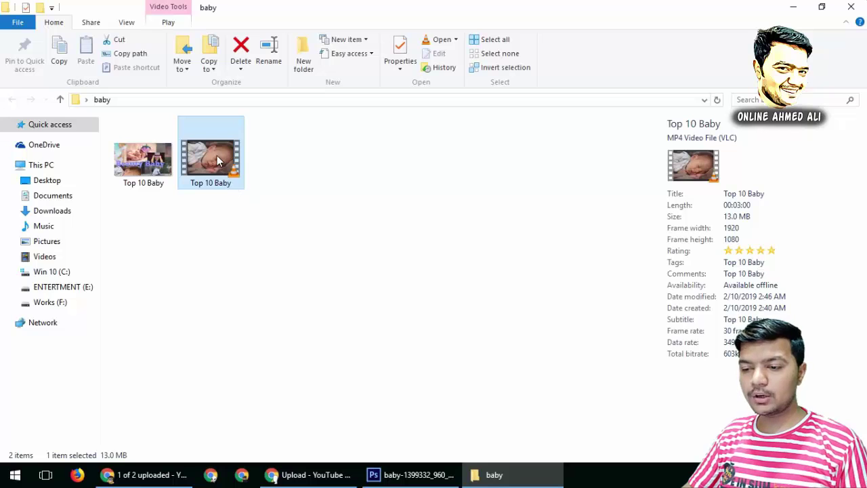
left_click_drag(217, 160, 322, 187)
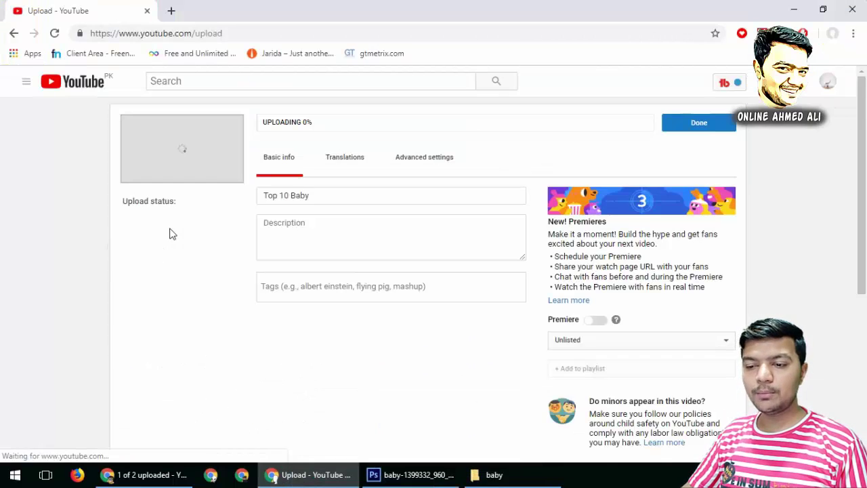